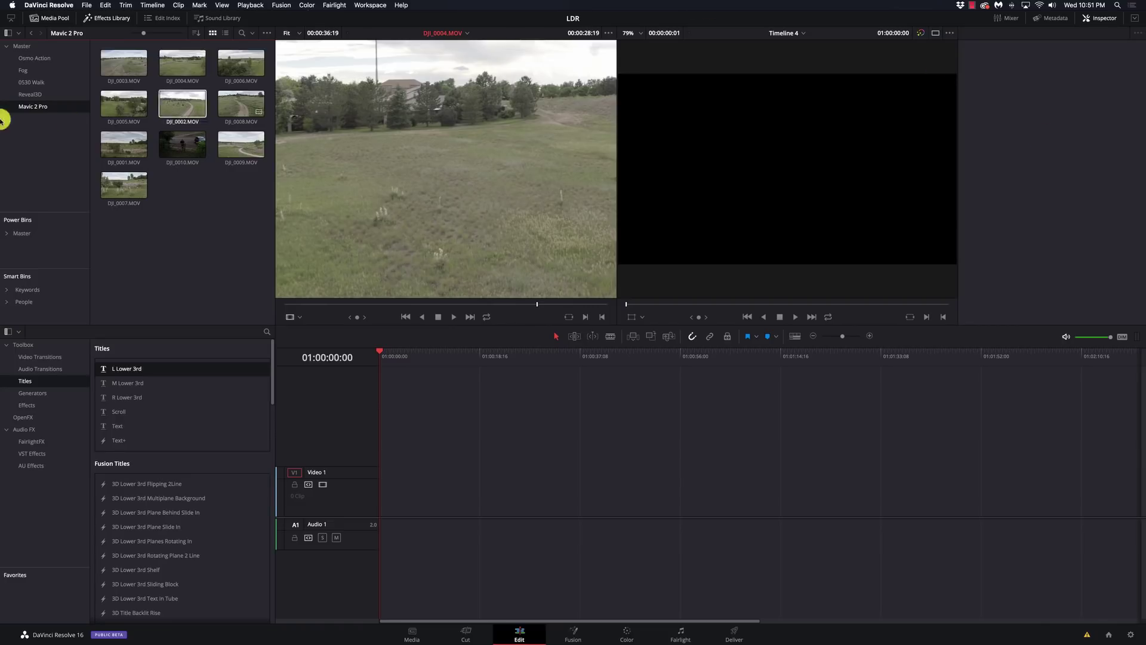
Play the first source clip, mark an out point and insert it at the timeline start.
click(118, 67)
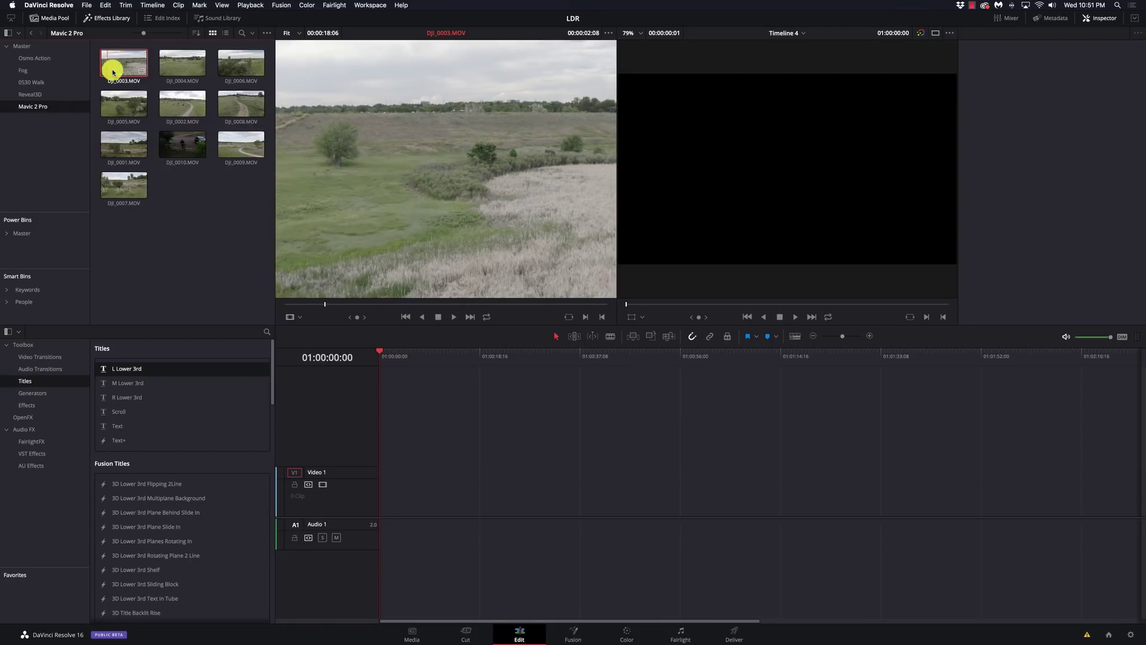
click(291, 303)
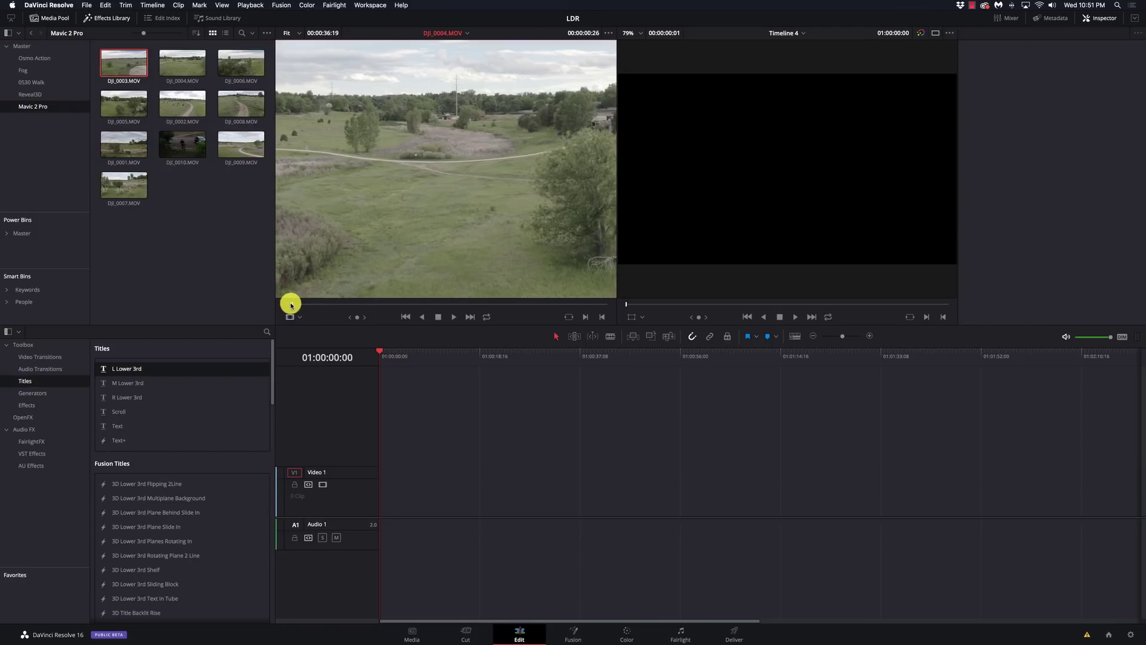
key(space)
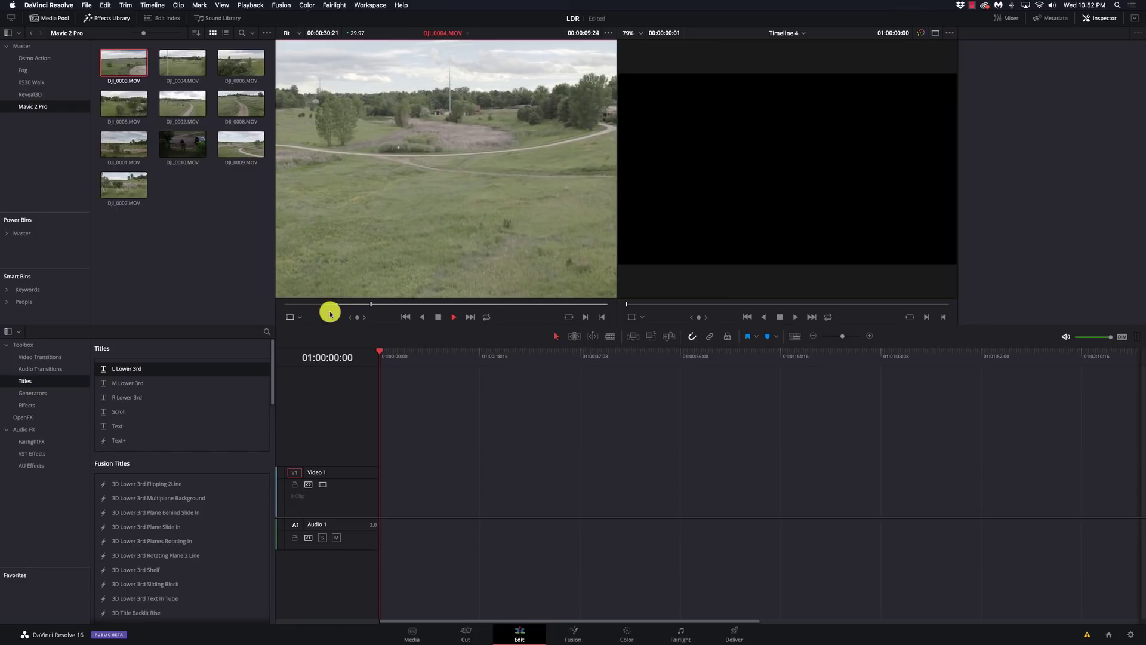
key(o)
key(space)
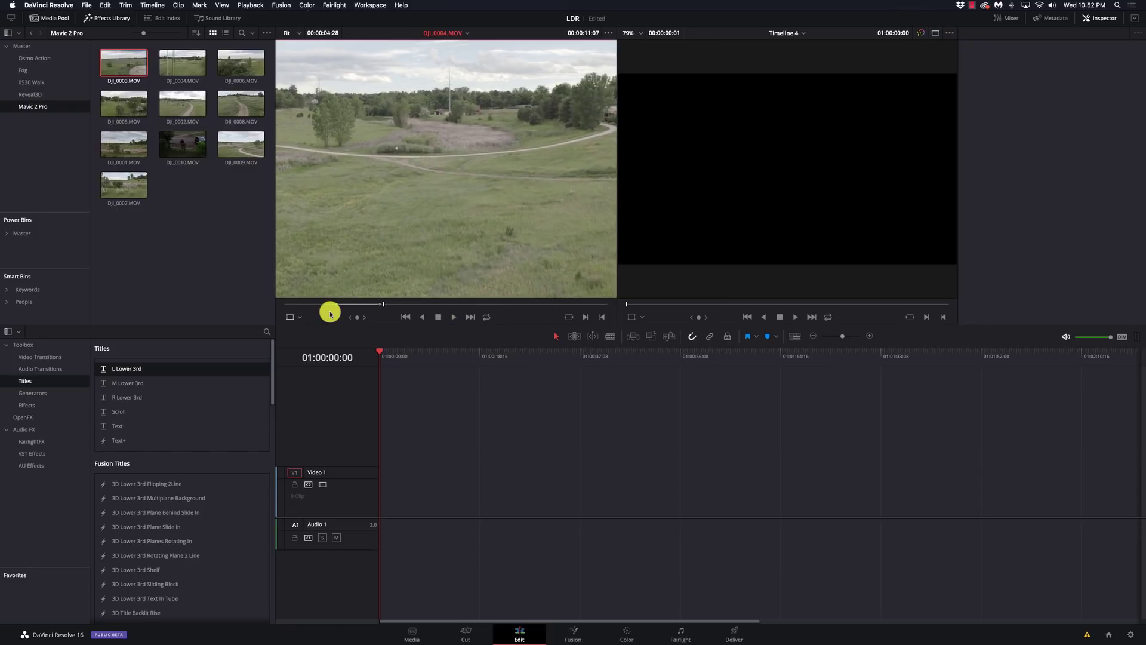
key(F9)
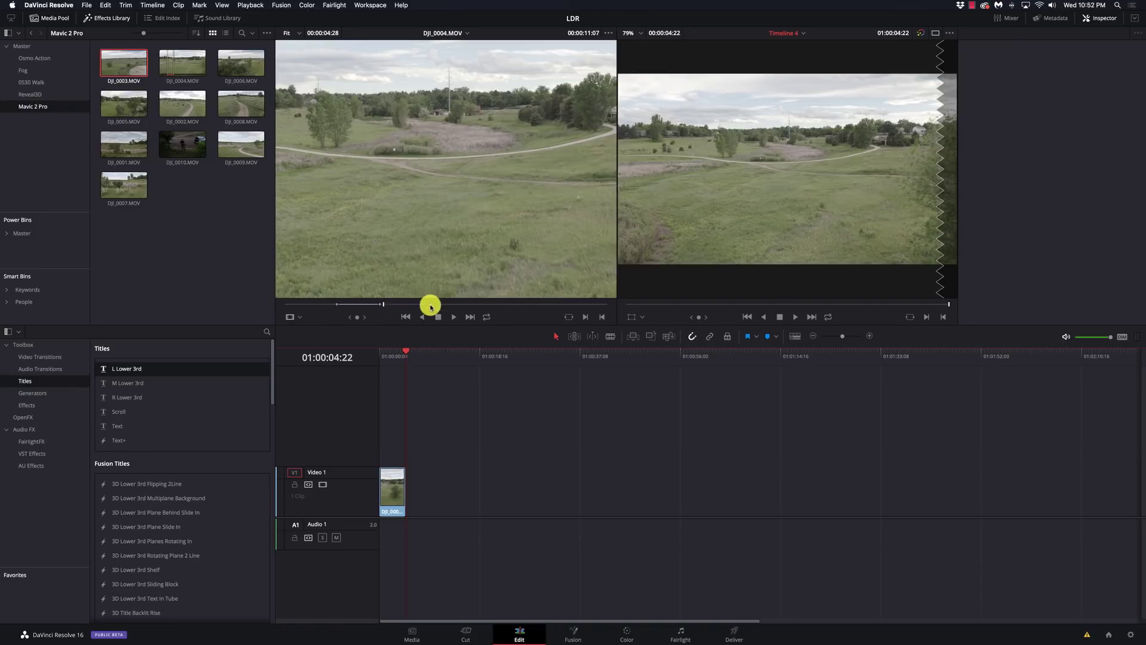
Preview DJI_0004, then load DJI_0006 and play it from the start to about eight seconds.
drag(431, 306, 532, 306)
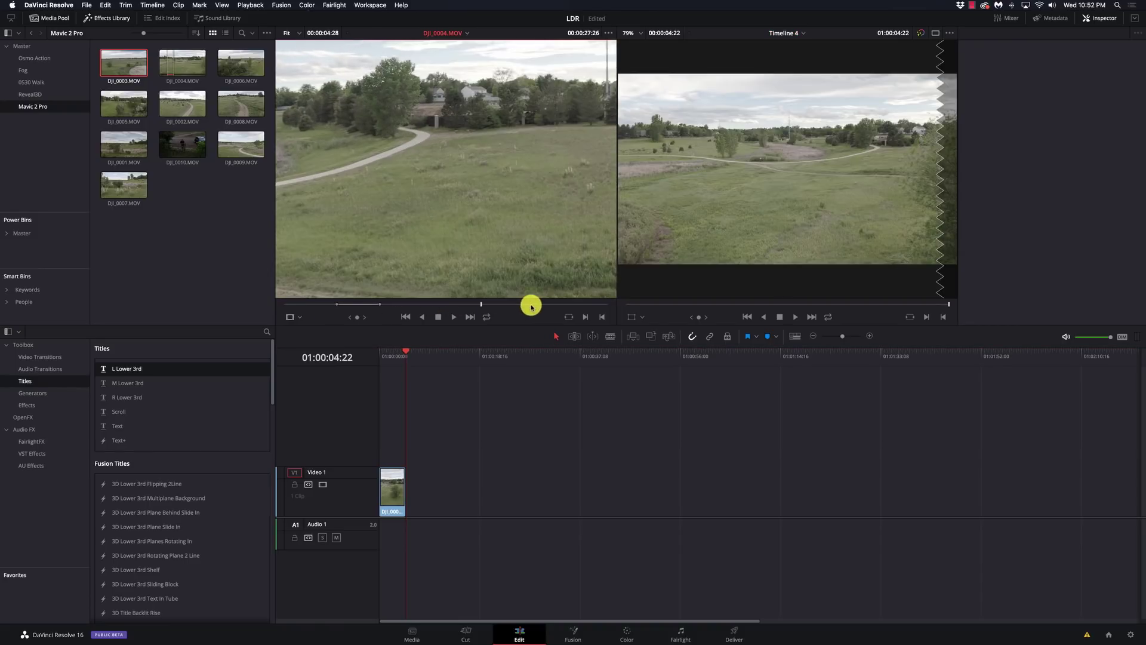
click(183, 61)
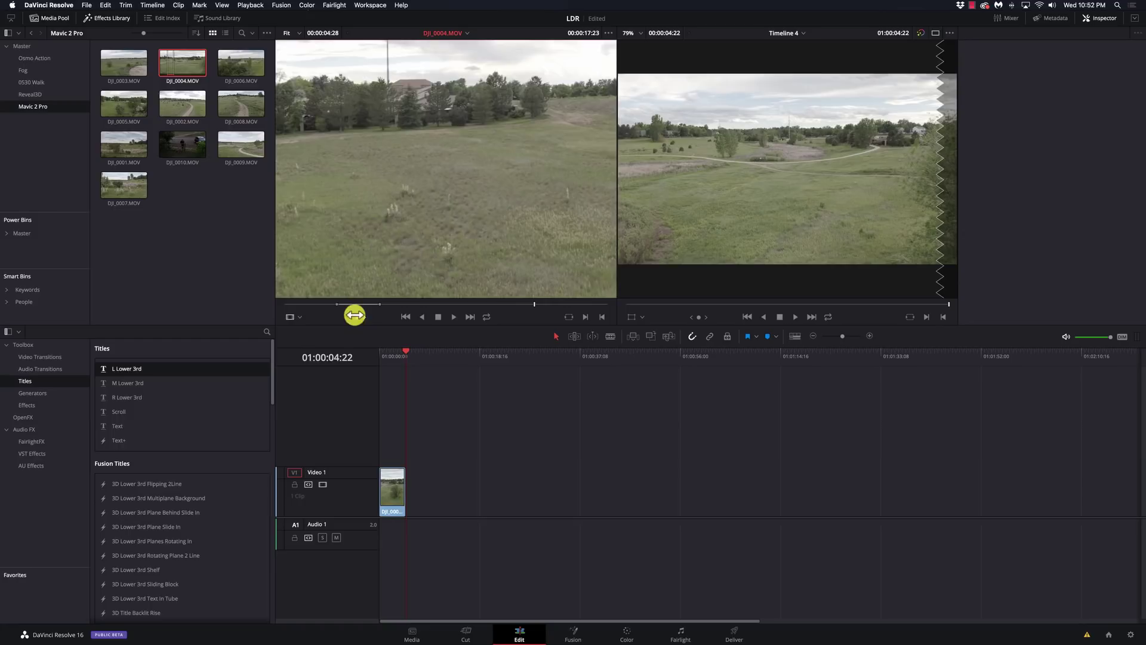
drag(355, 315, 476, 305)
click(238, 69)
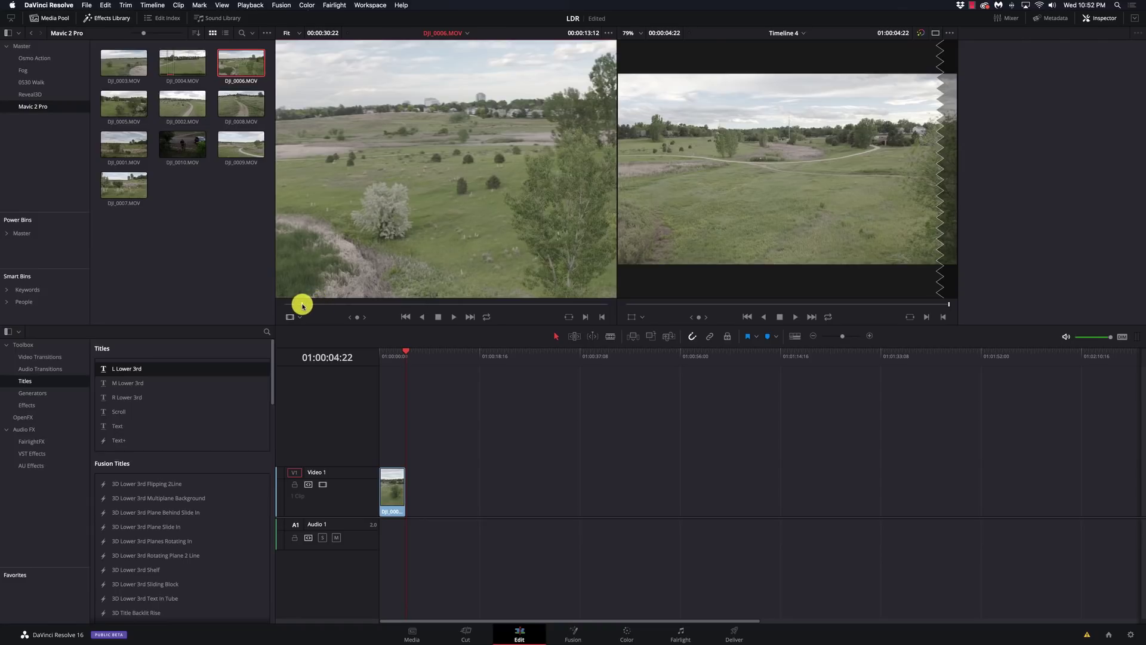
mouse_move(302, 305)
mouse_down()
mouse_move(320, 307)
mouse_move(301, 306)
mouse_up()
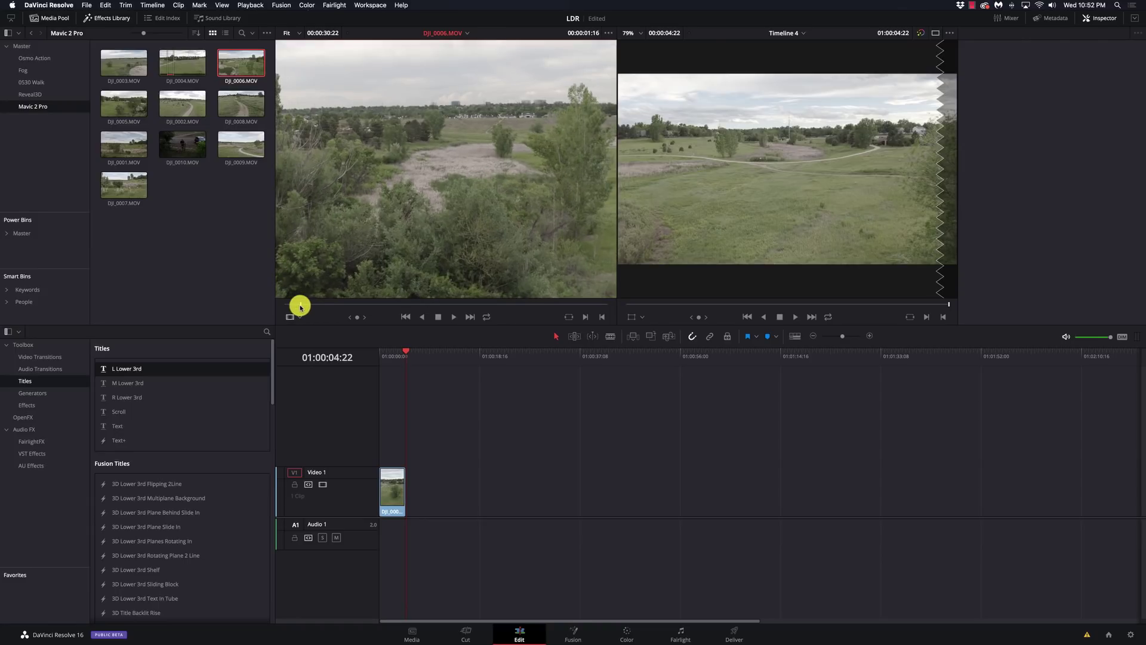
key(space)
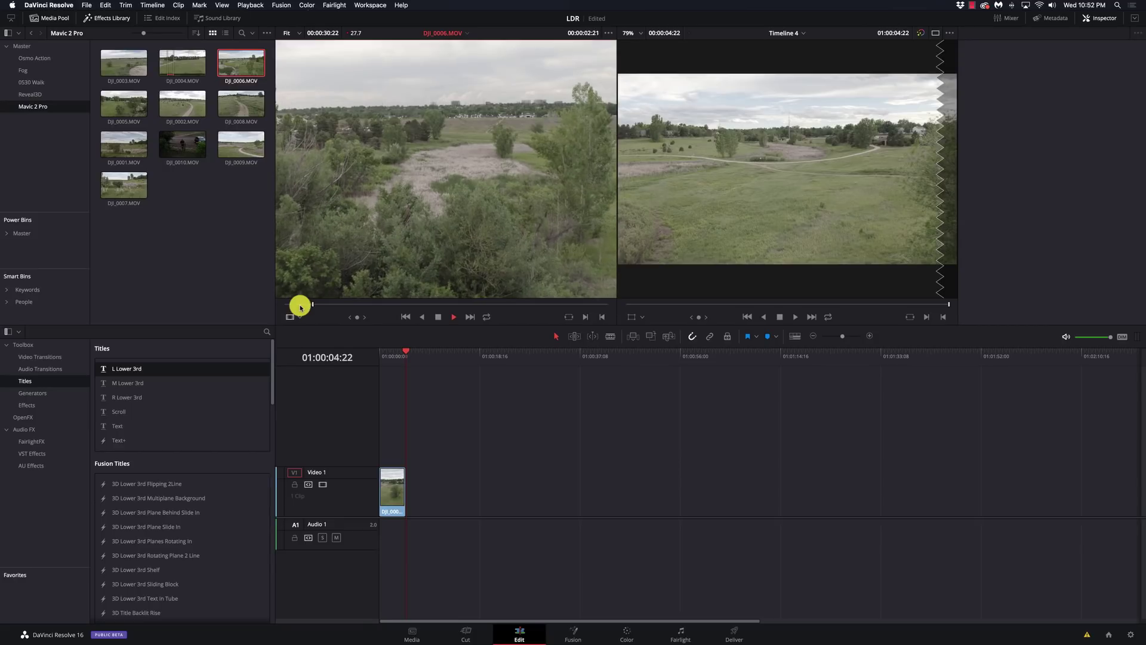
key(space)
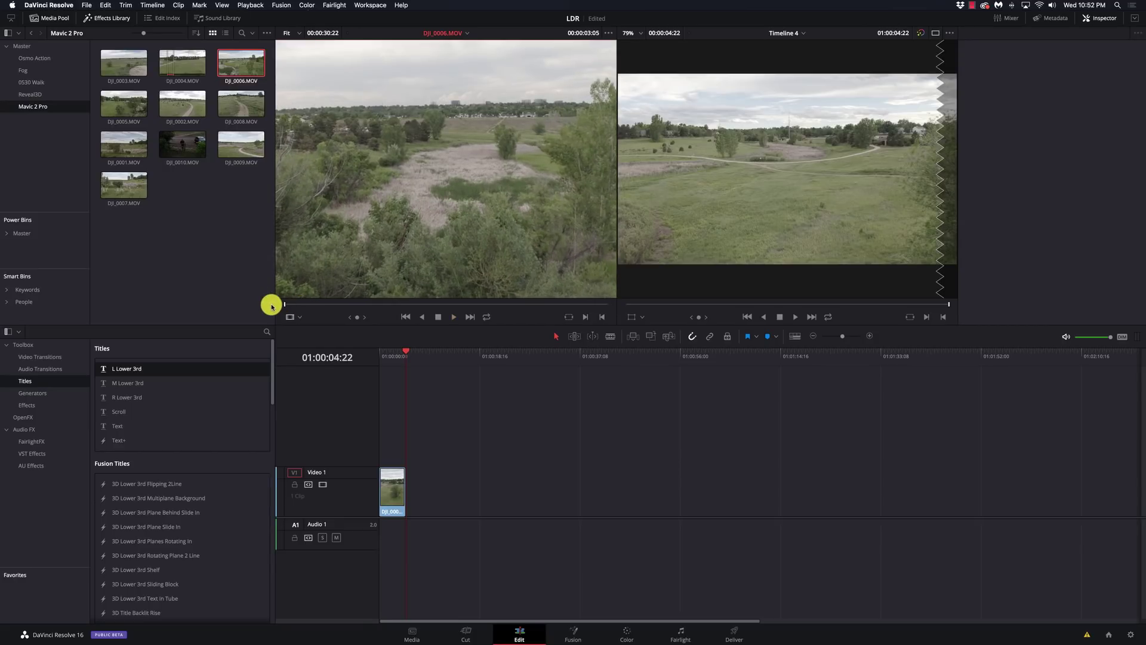
key(Home)
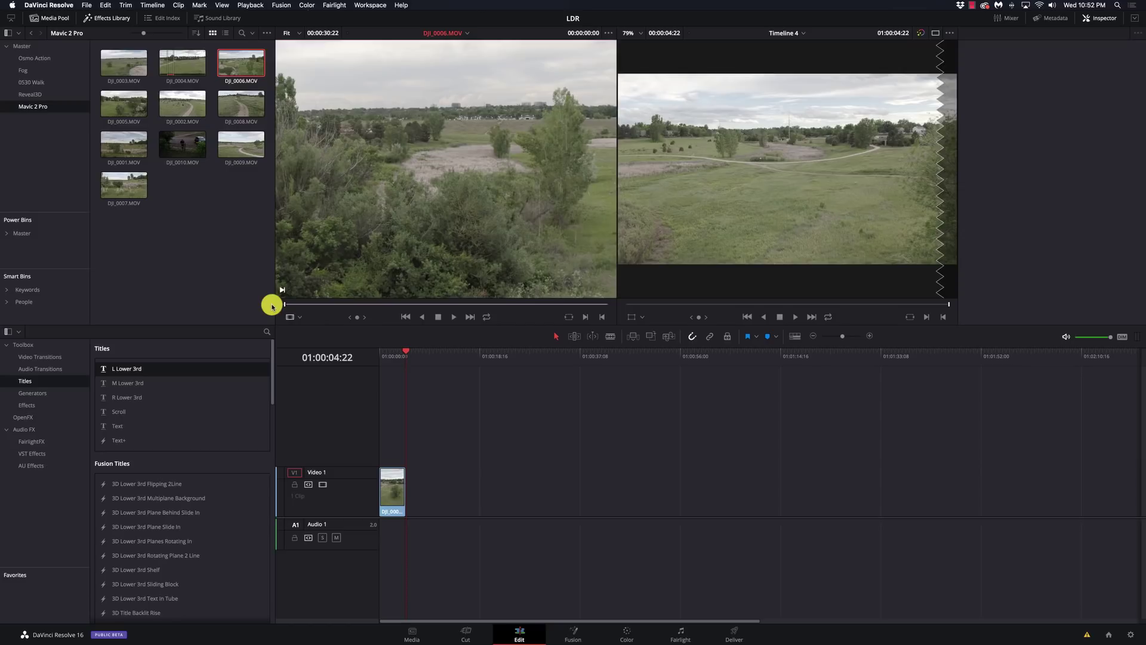
key(space)
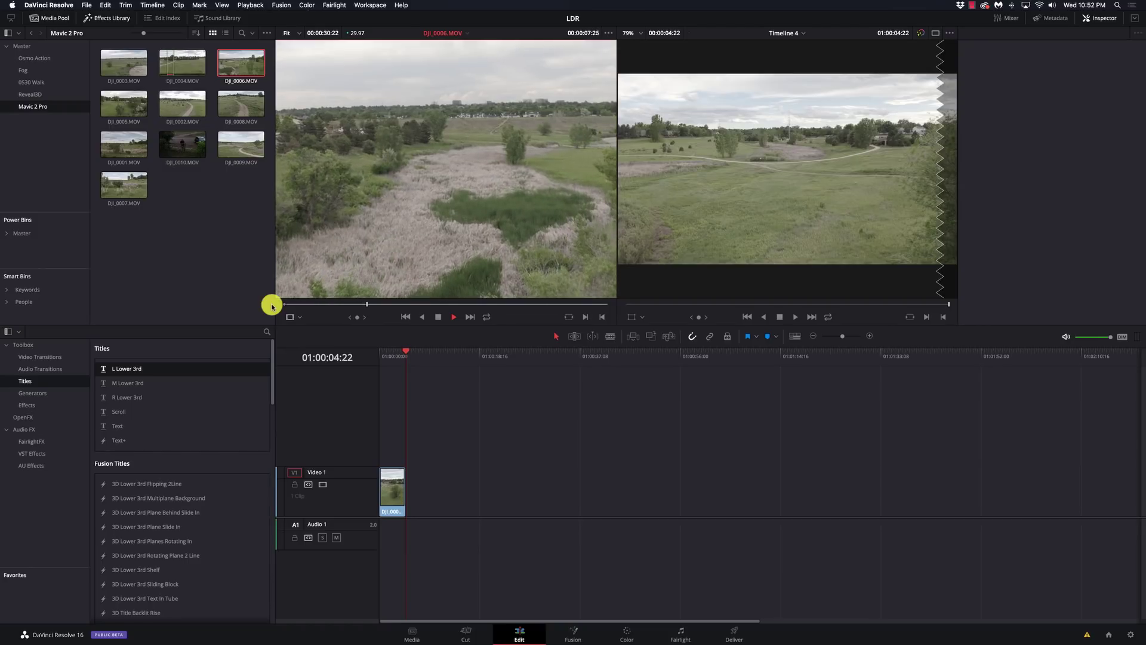
key(space)
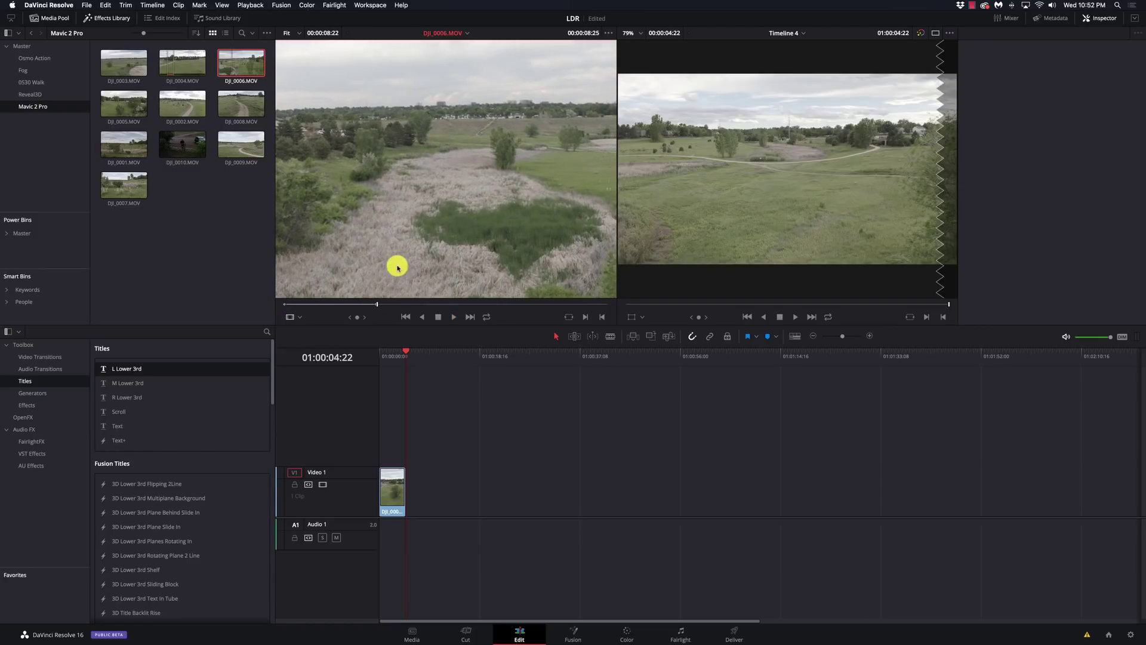
Append DJI_0006 and an out-point-trimmed DJI_0005 to Video 1, then load DJI_0008 for preview.
drag(397, 268, 406, 505)
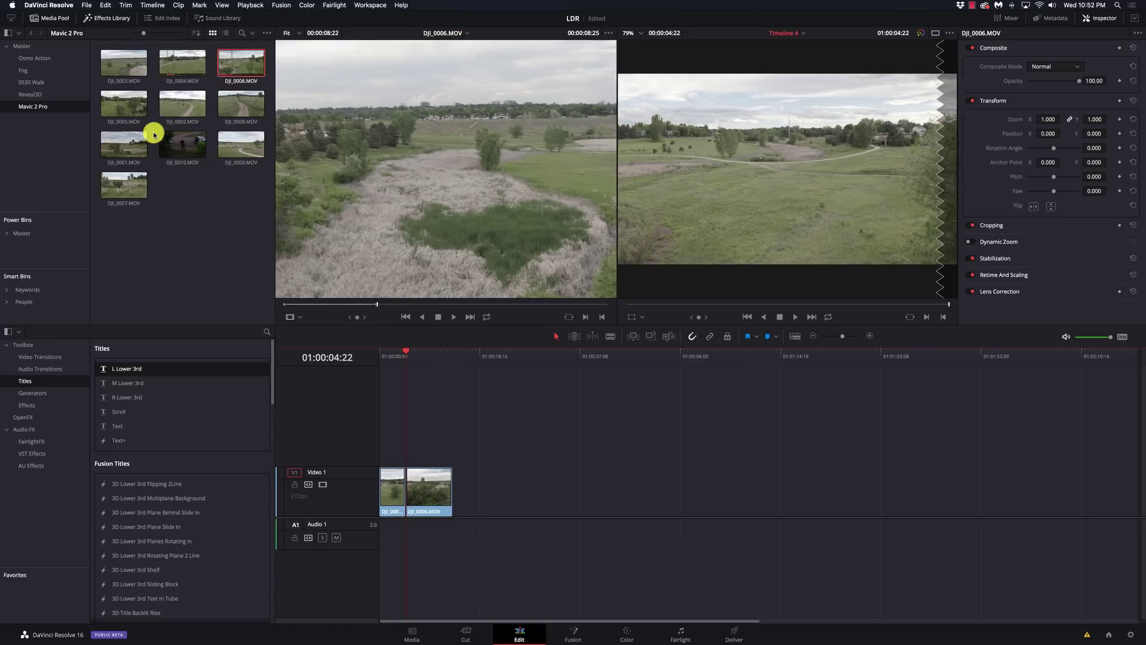
click(123, 106)
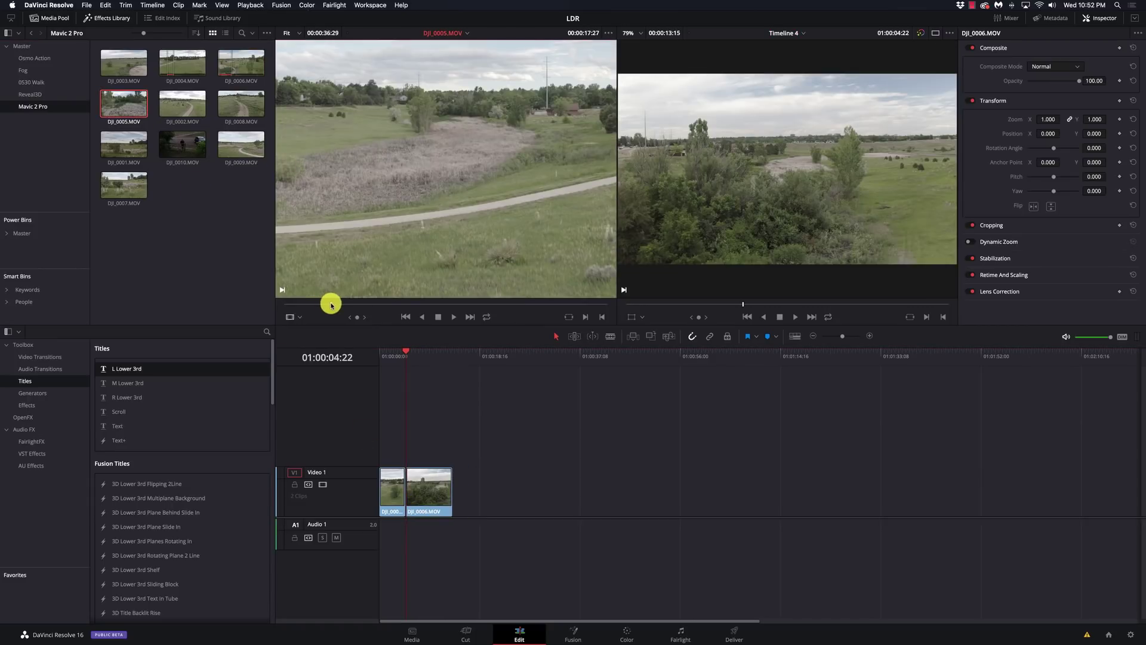
drag(327, 304, 332, 305)
key(space)
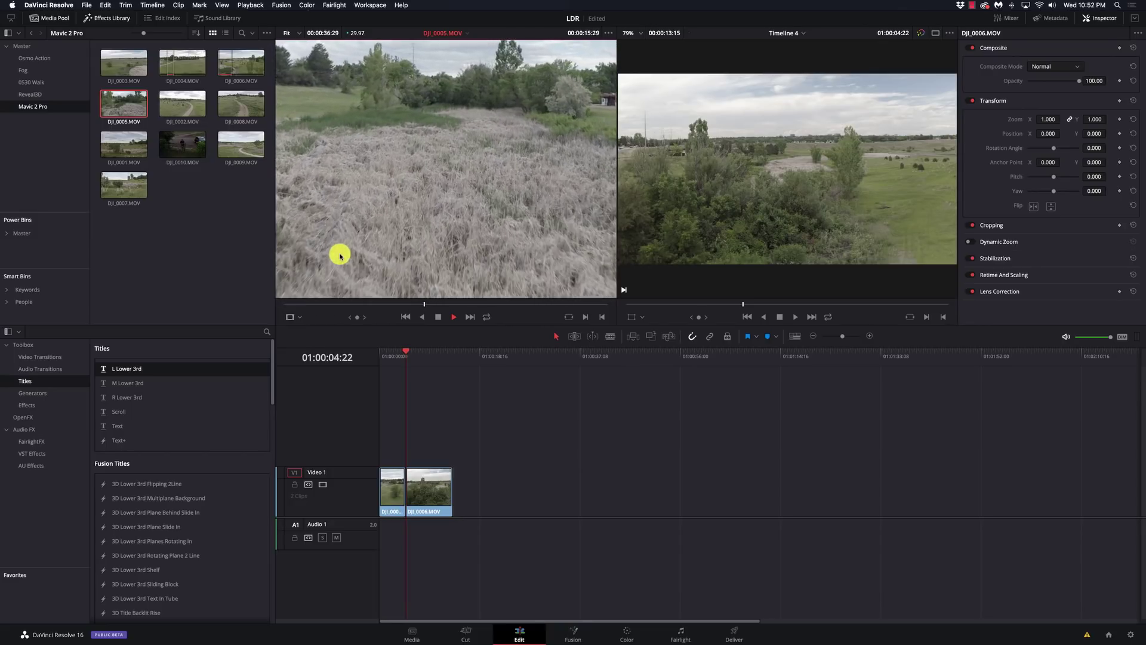
key(o)
key(space)
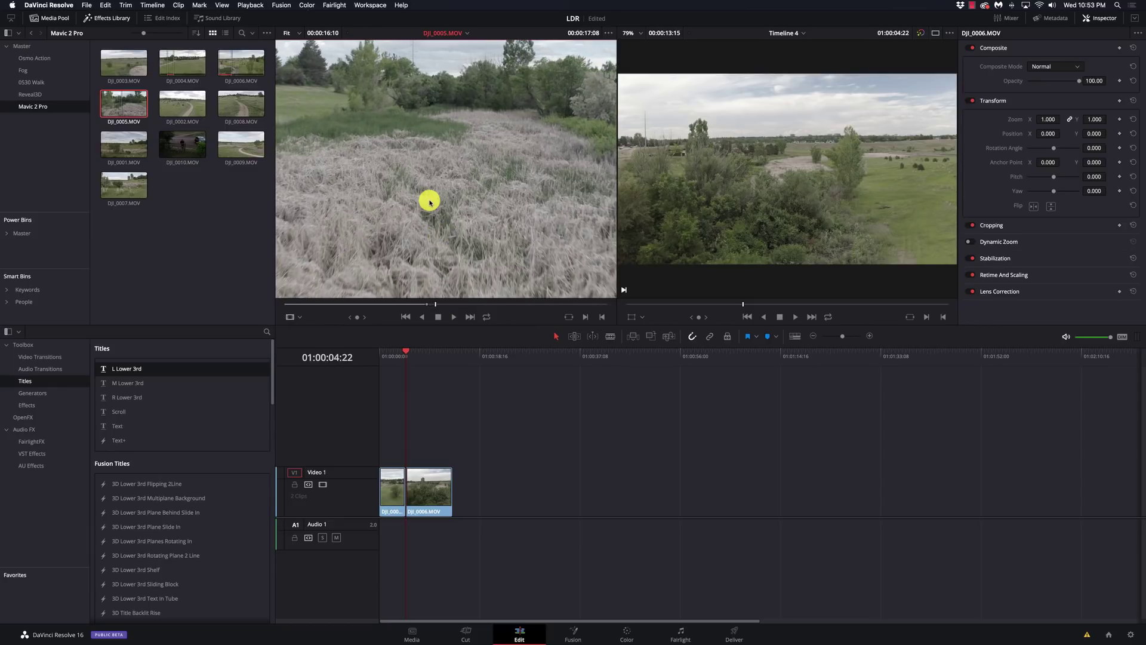
drag(430, 202, 456, 493)
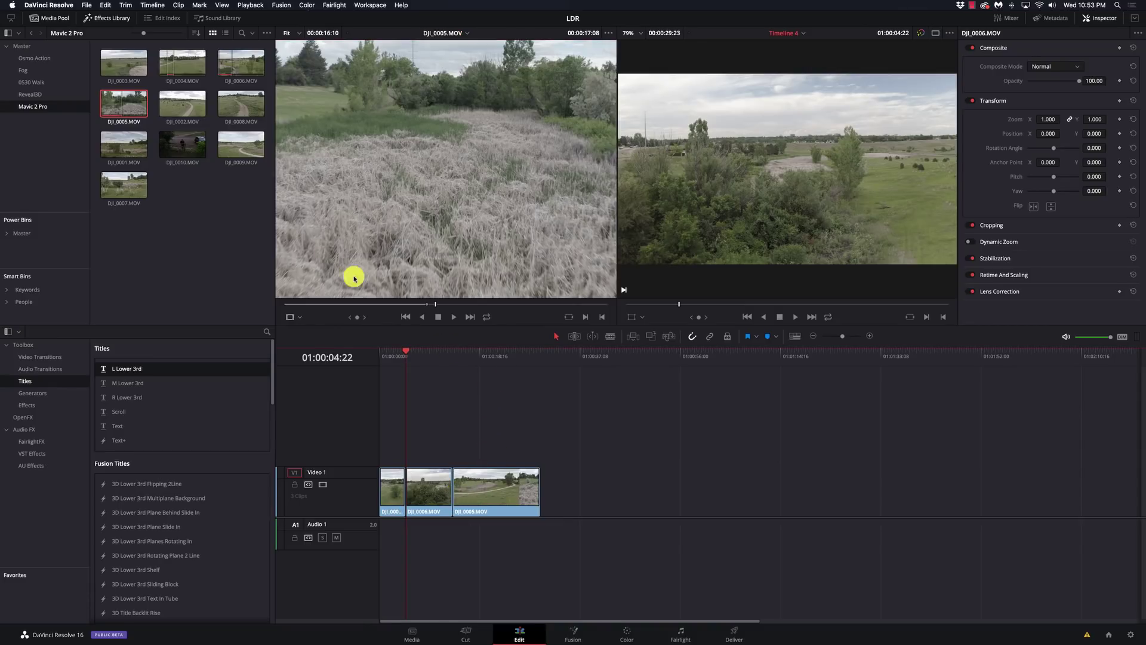
double_click(187, 111)
double_click(230, 116)
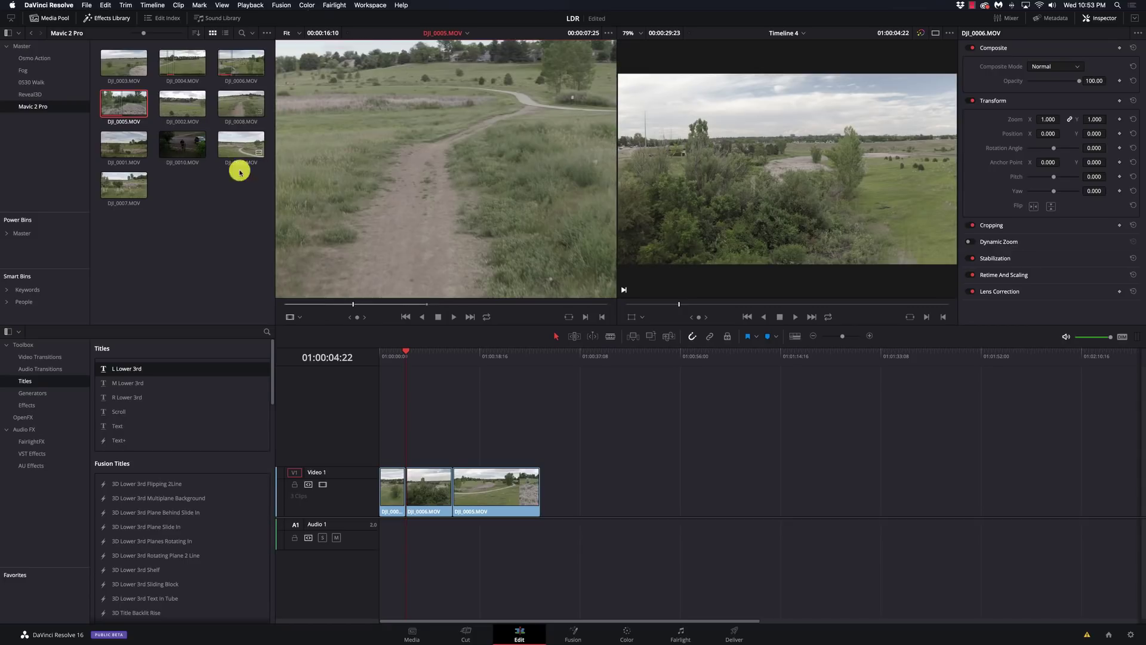
Generate optimized media for DJI_0008, then append an out-point-trimmed DJI_0008 as the fourth clip.
right_click(233, 105)
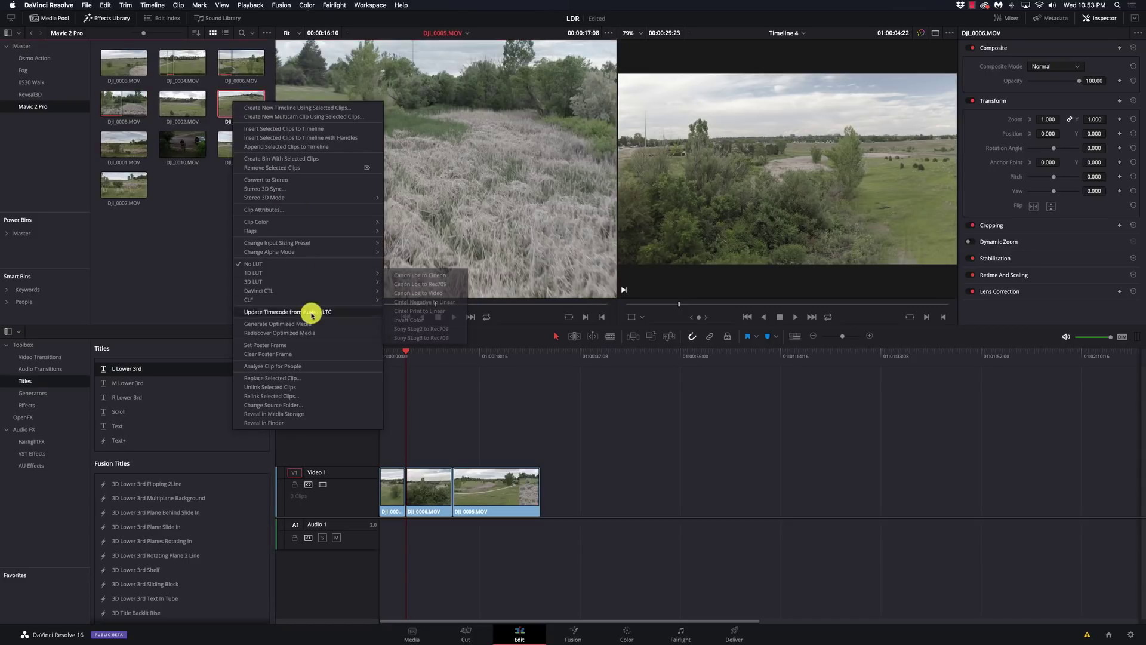
click(310, 324)
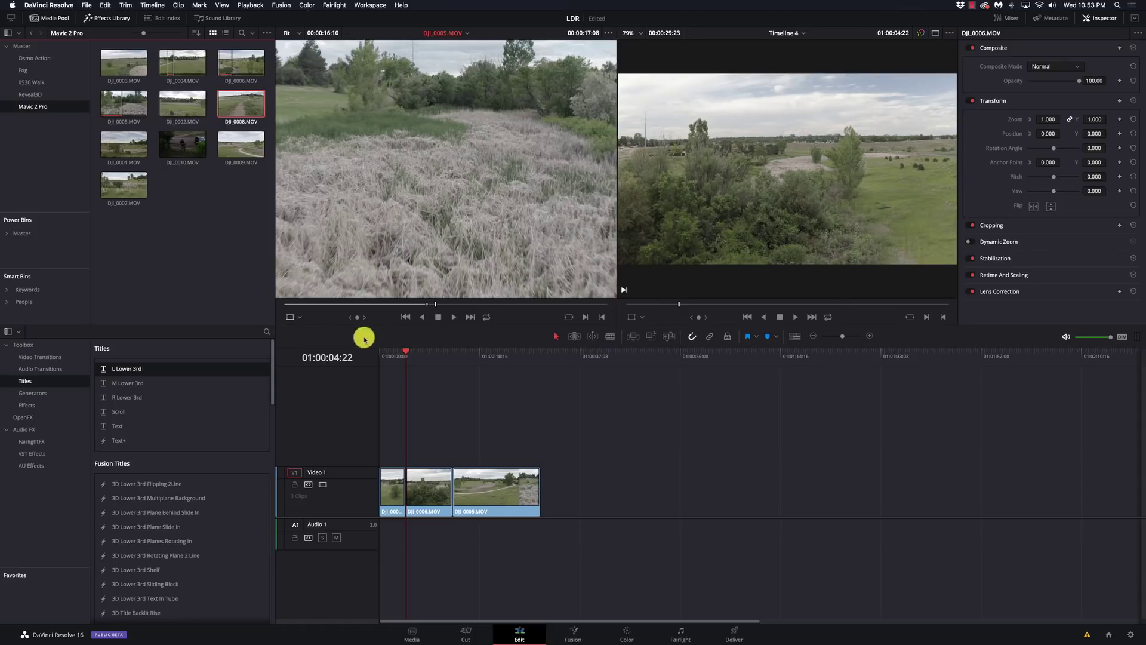
click(237, 110)
drag(327, 305, 304, 305)
key(space)
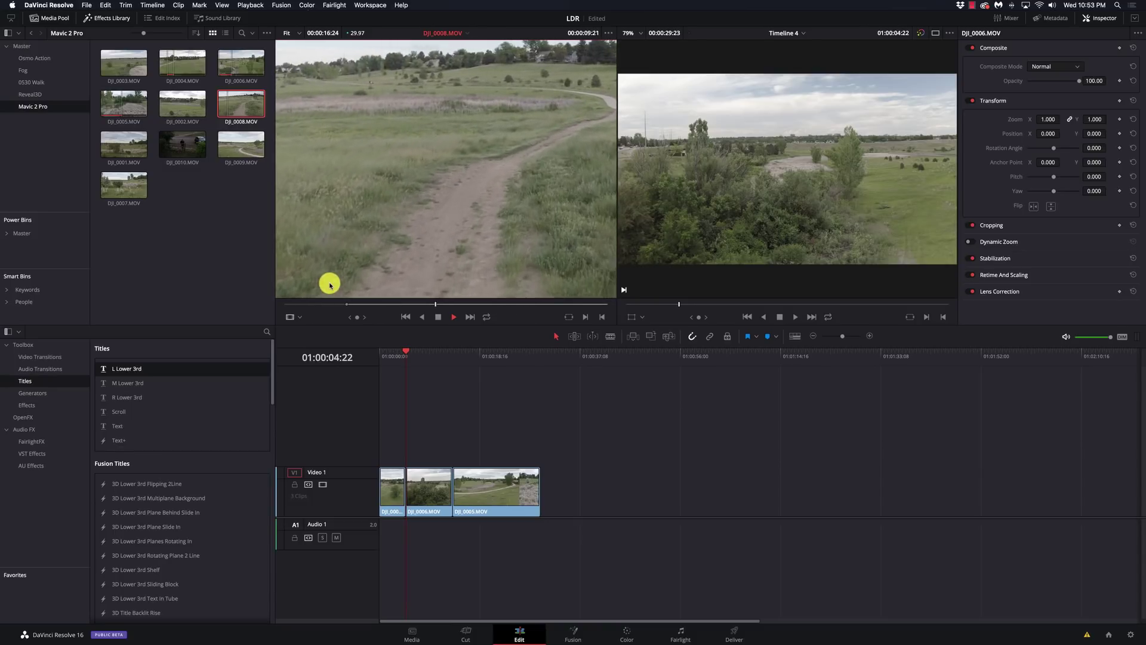
key(o)
drag(329, 285, 542, 499)
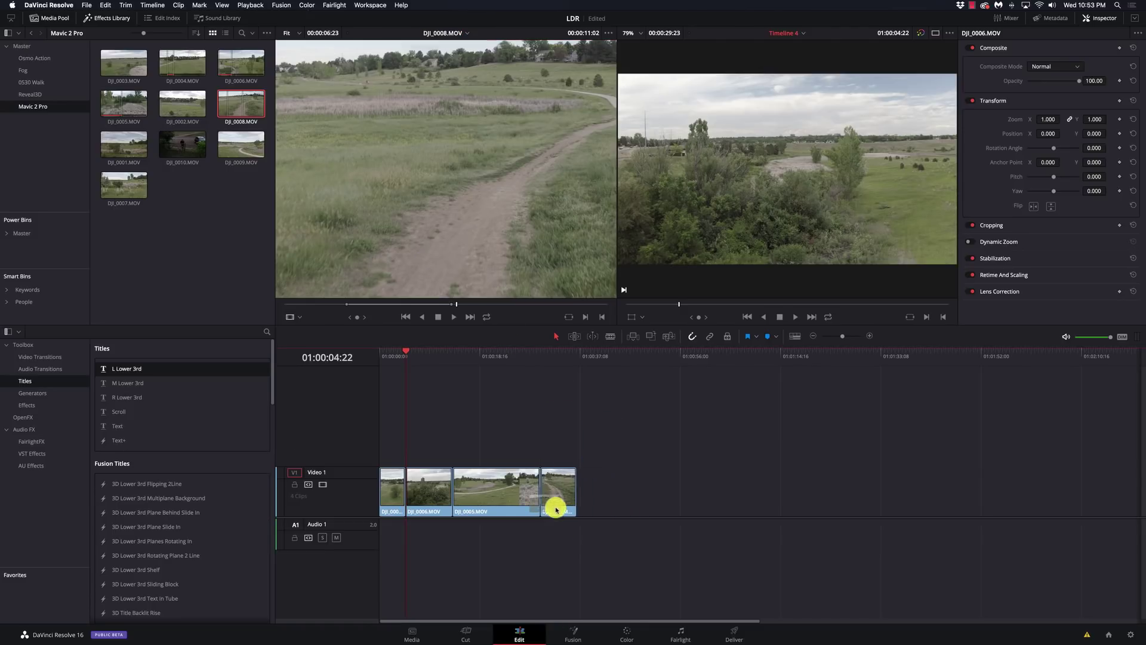
drag(410, 363, 380, 358)
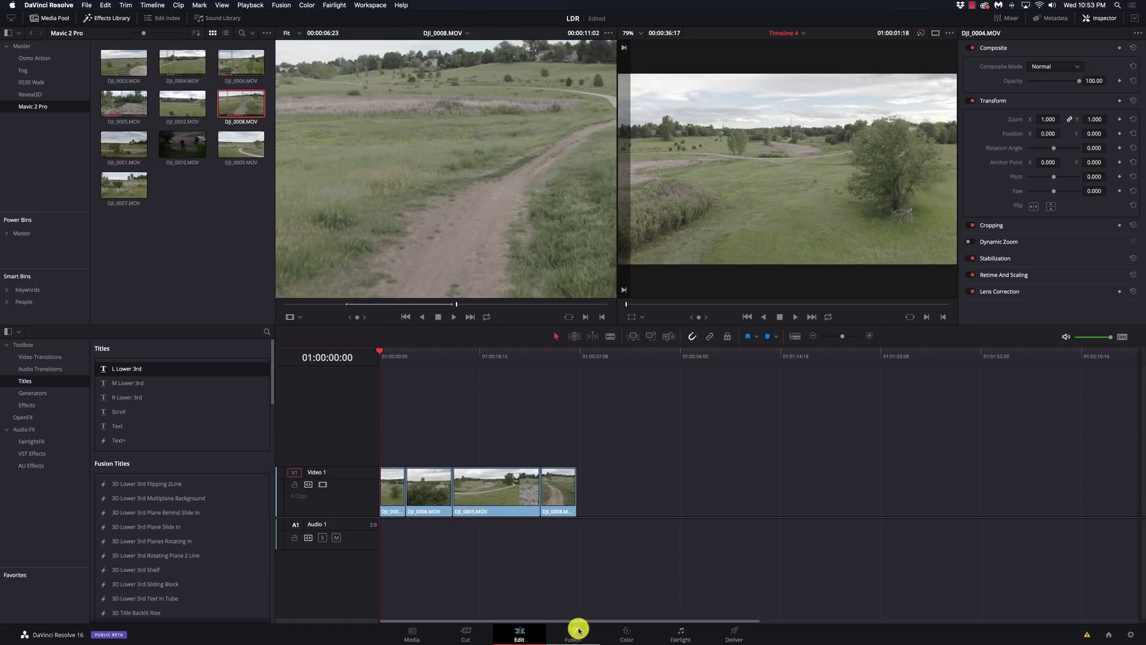
Show the DJI folder in the Color page's LUT library, then switch to Chrome.
click(628, 638)
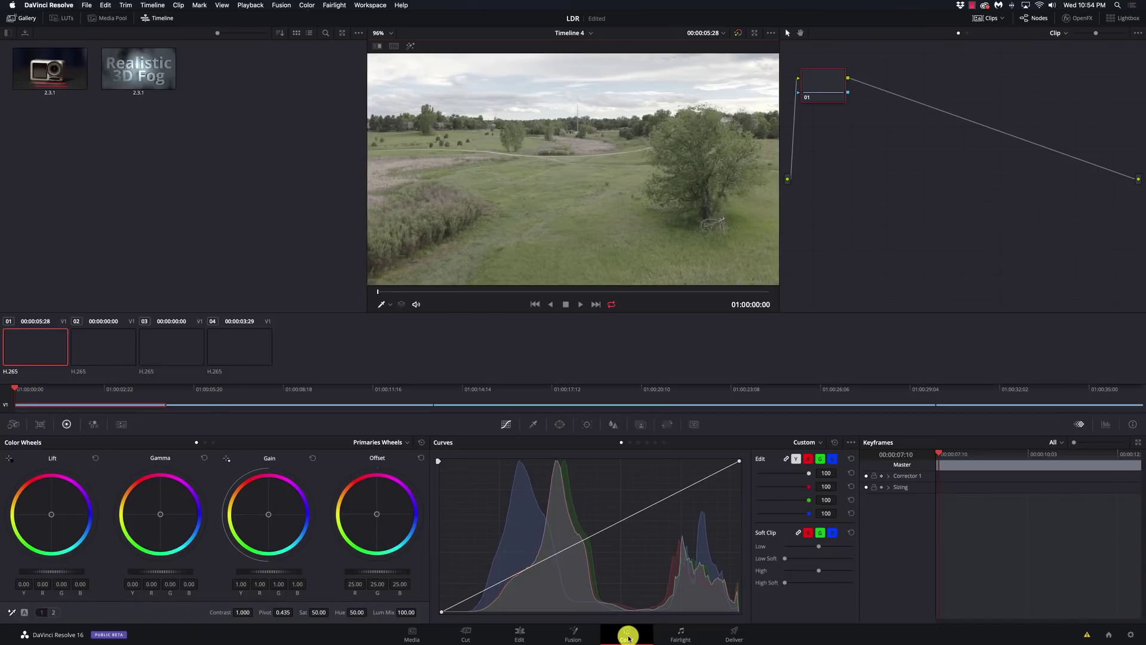
click(66, 18)
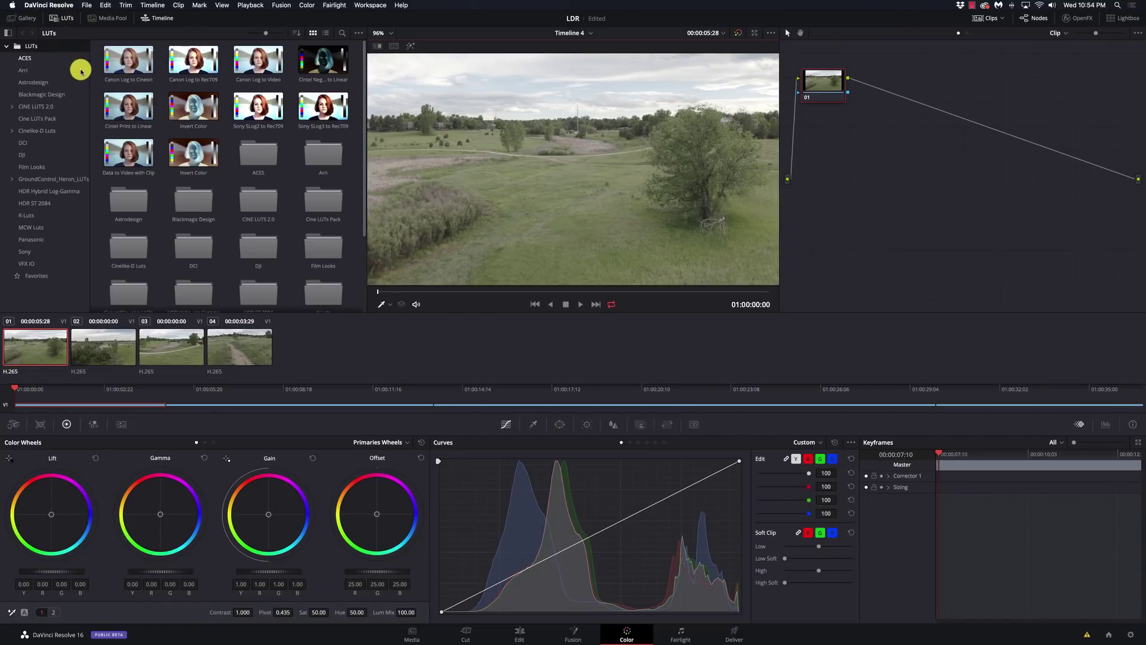
click(40, 155)
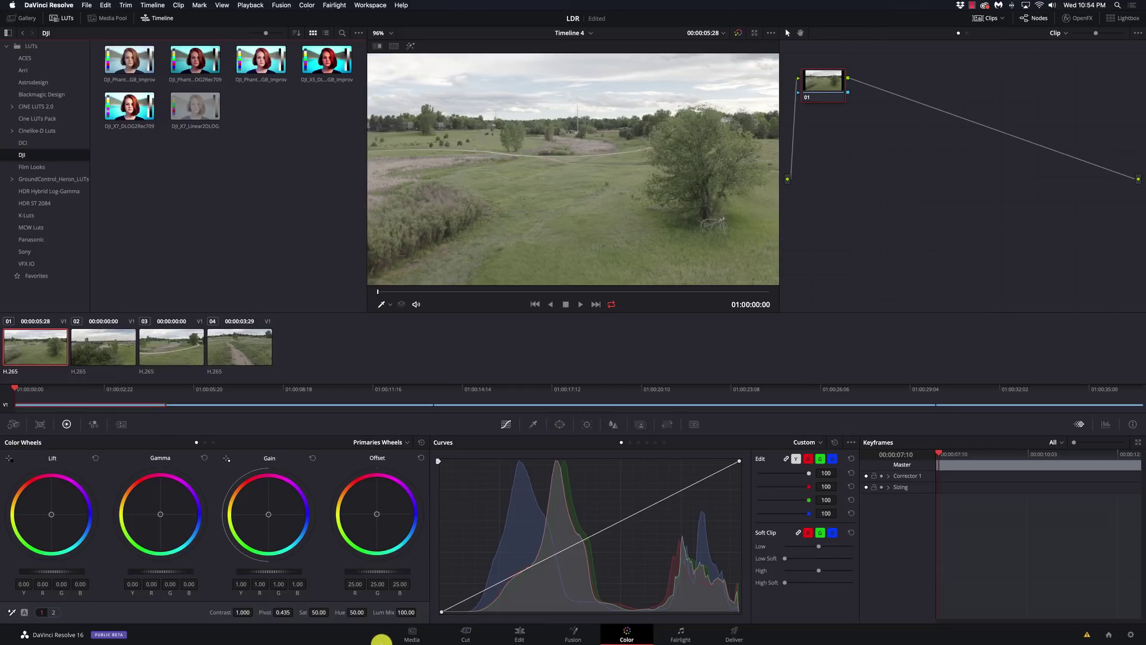
key(super+Tab)
key(super+Tab)
key(super+Tab)
key(super+Tab)
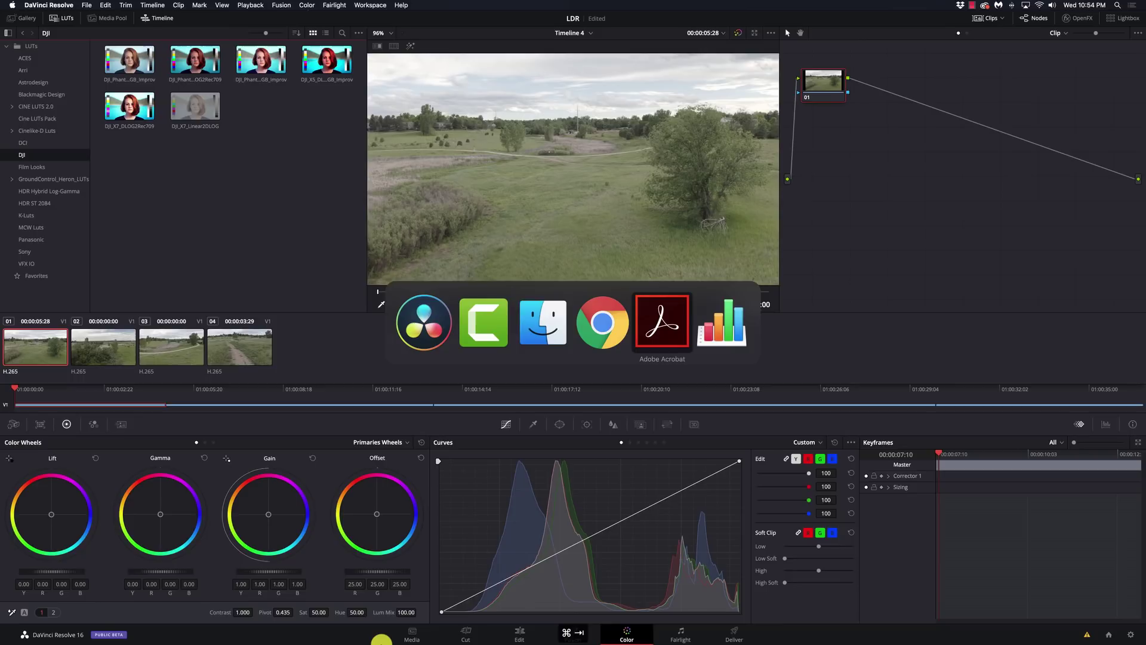
key(super+shift+Tab)
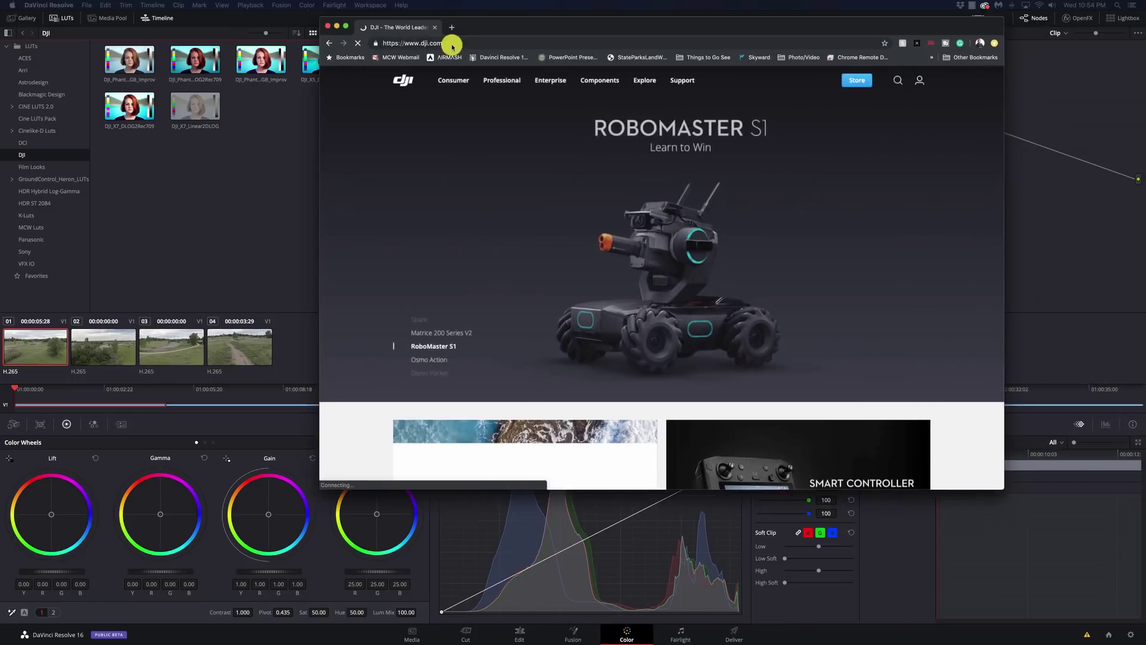
Download the DLog-M to Rec709 LUT ZIP from DJI's Mavic 2 downloads page, then minimize Chrome.
mouse_move(393, 116)
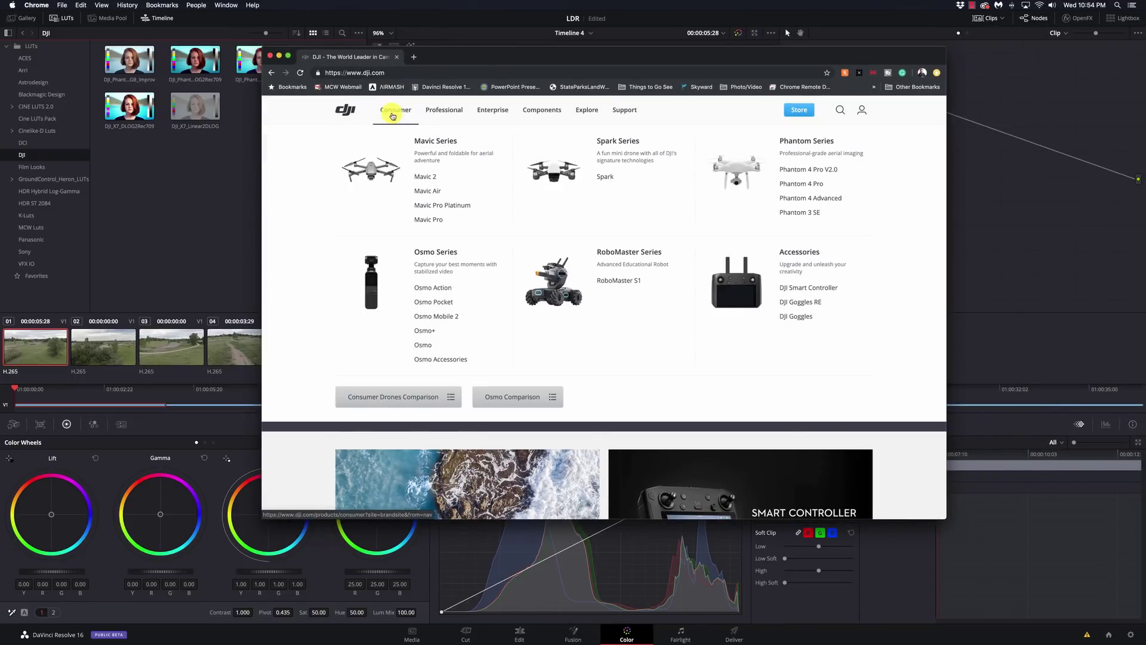
click(424, 178)
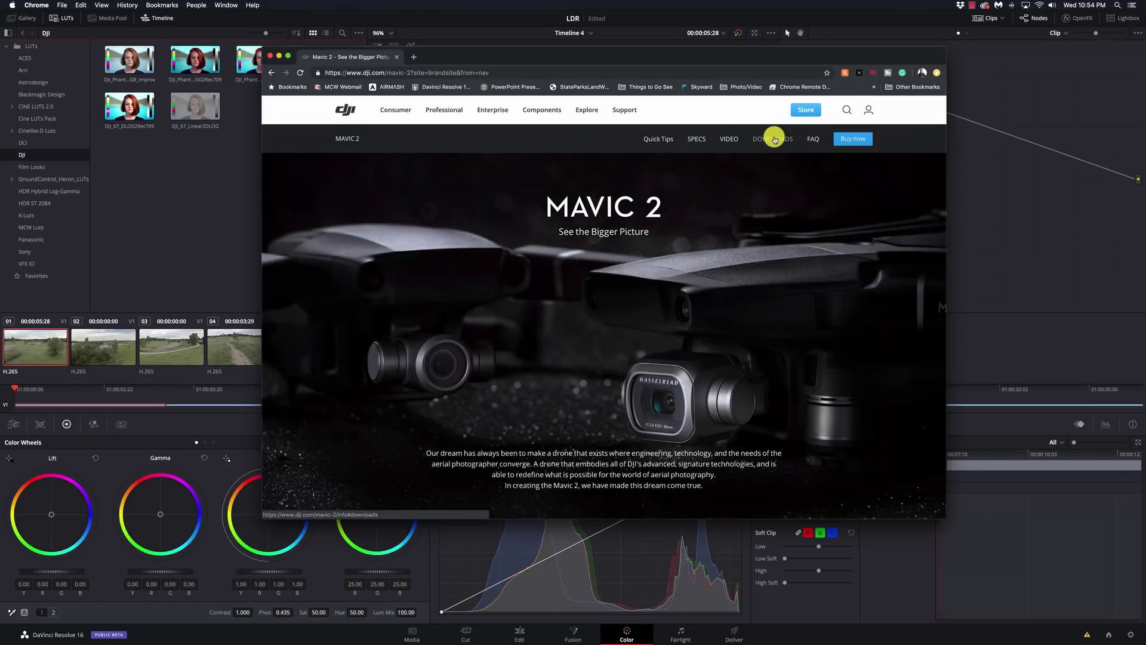
click(773, 138)
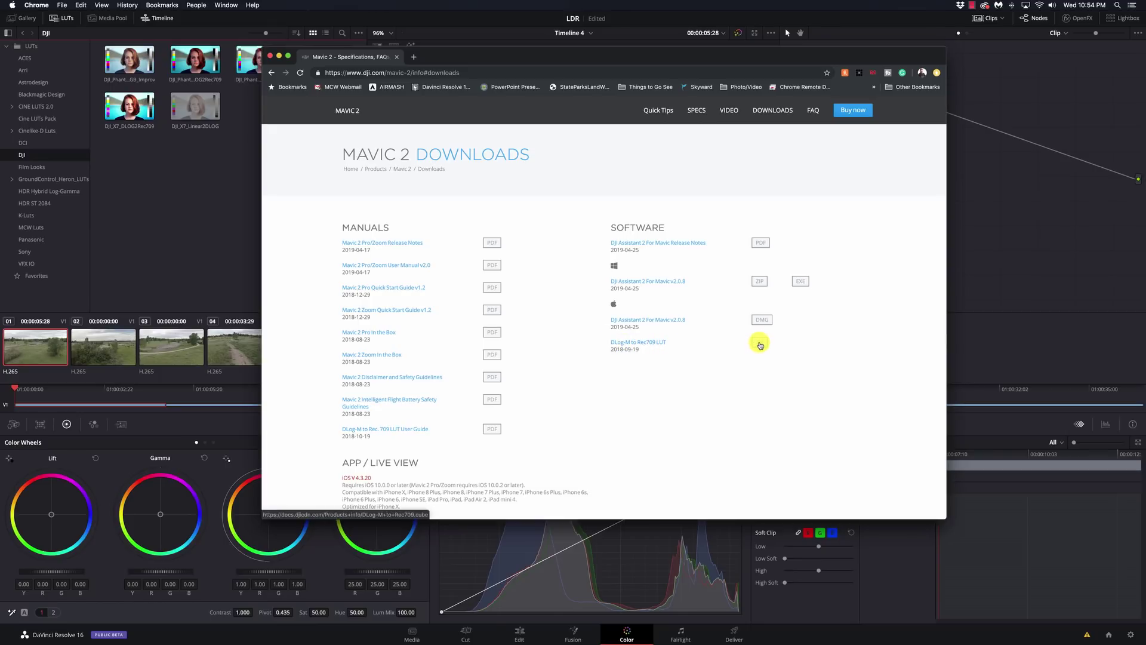
click(759, 344)
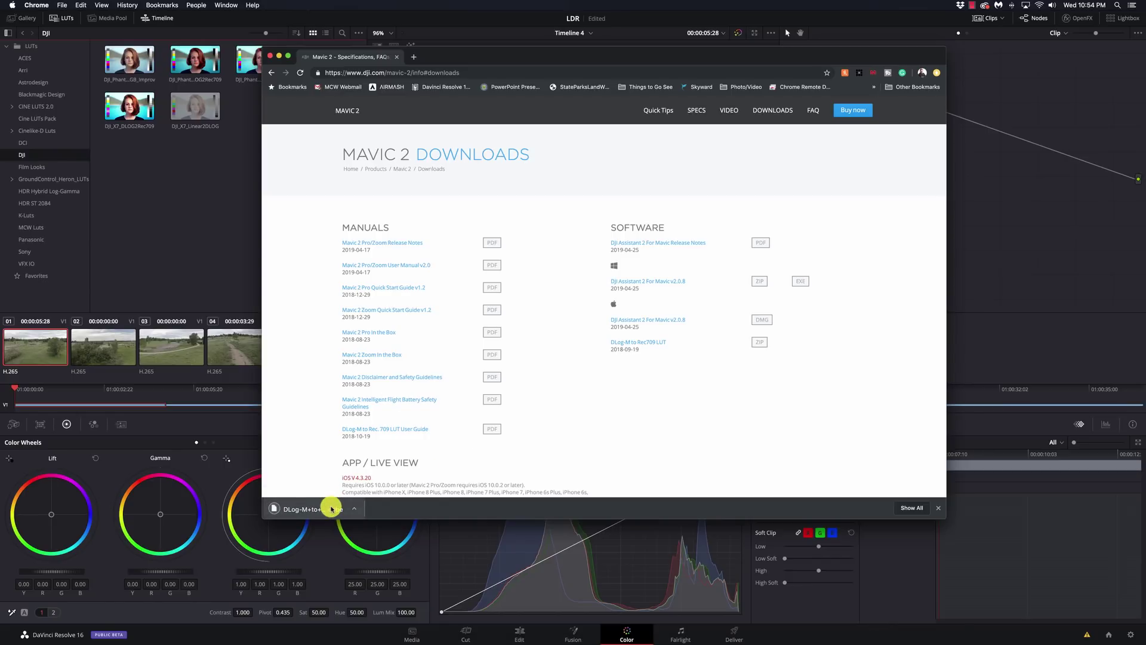
click(332, 509)
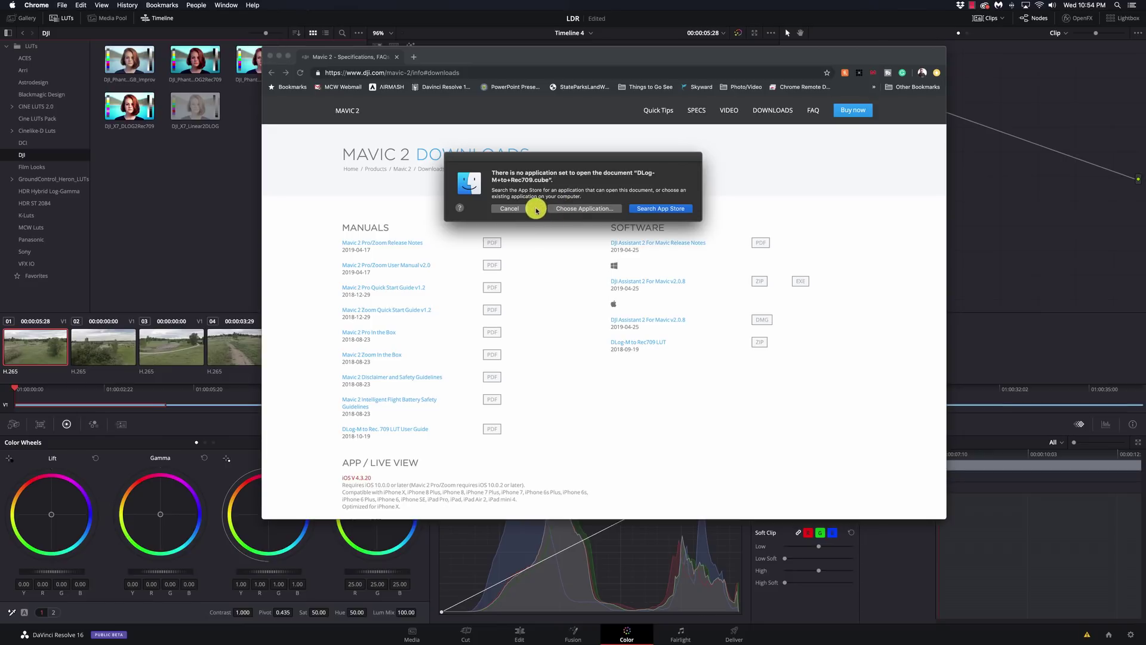
click(512, 209)
key(super+m)
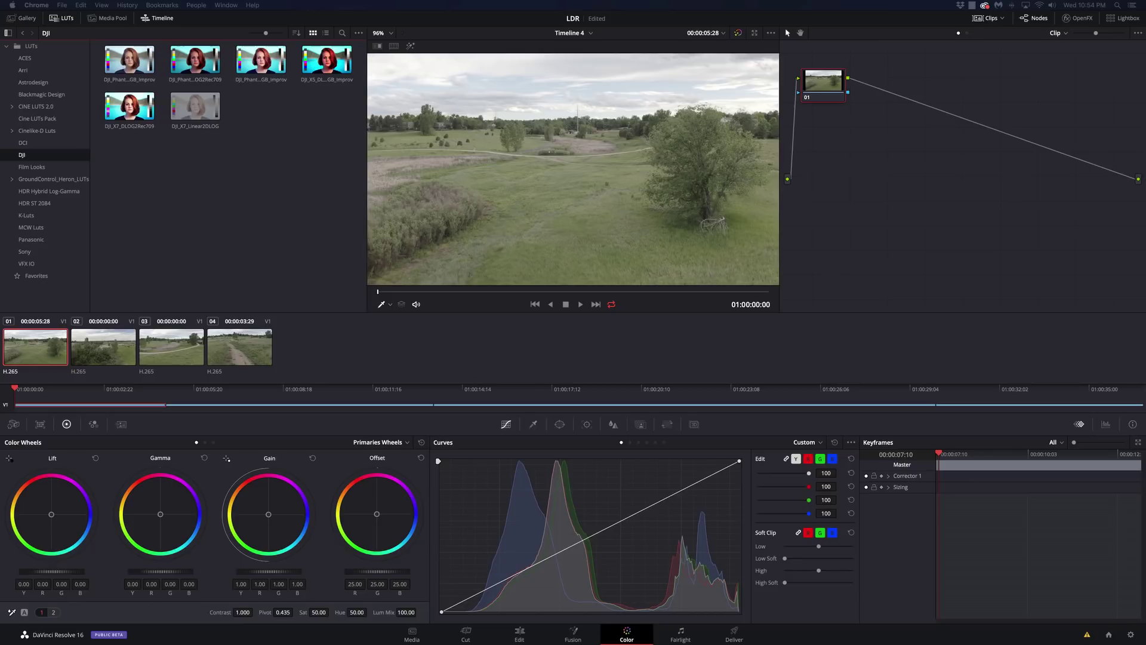
Open the Downloads folder in Finder and position its window over the viewer.
click(1137, 179)
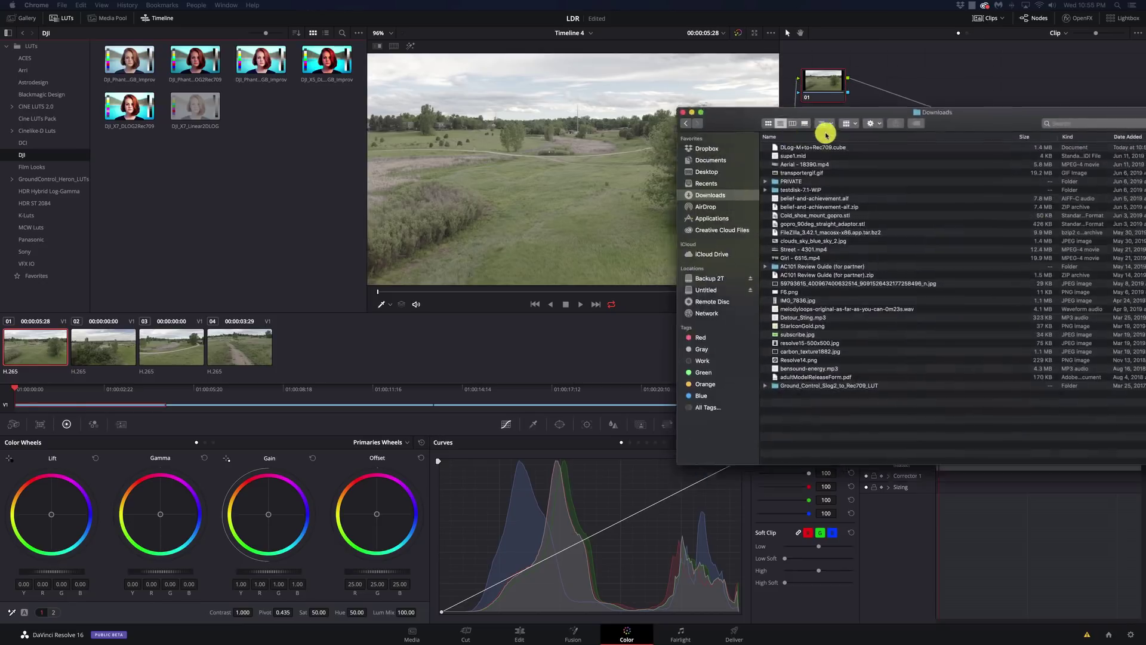
drag(828, 127, 670, 223)
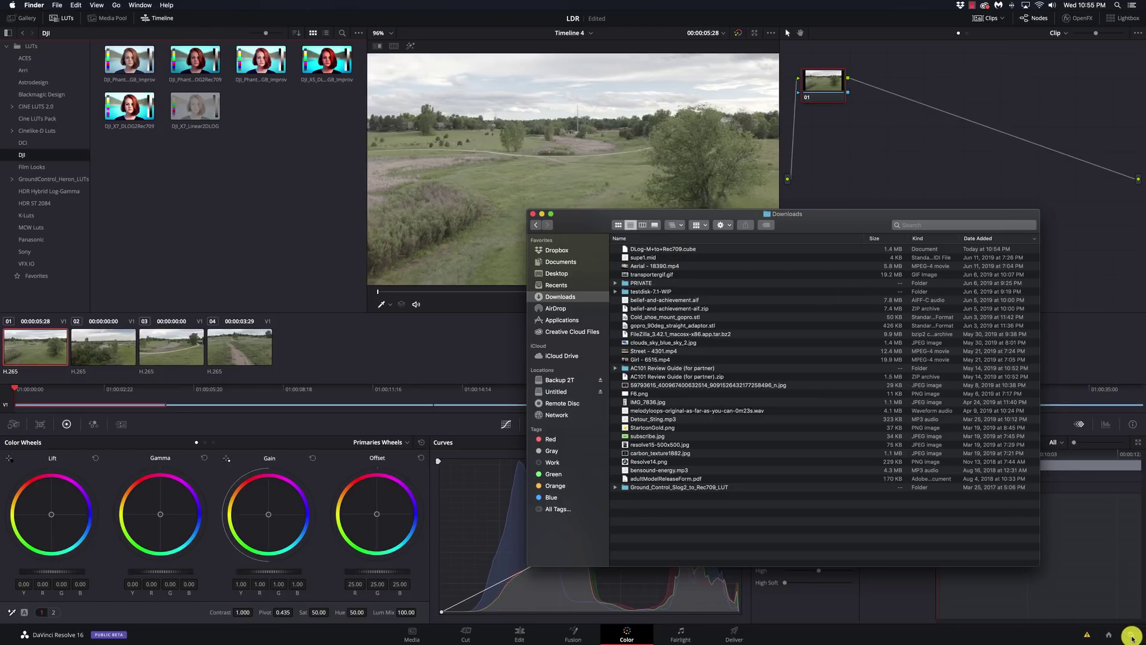
click(1129, 636)
From Project Settings > Color Management, open Resolve's LUT folder.
click(1130, 637)
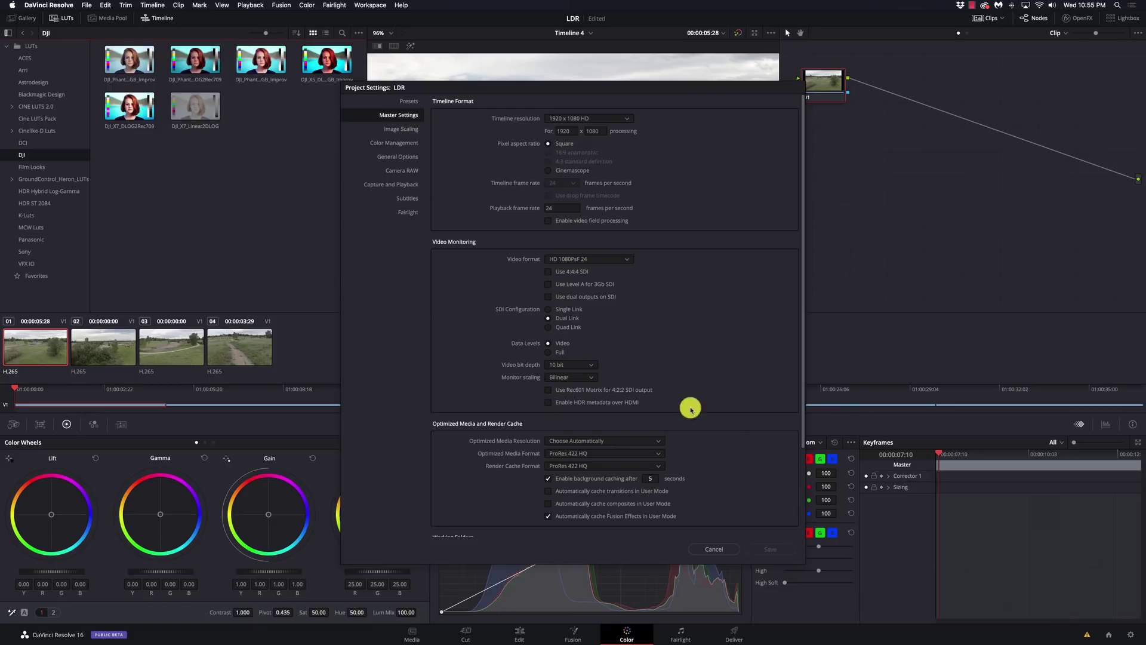
click(396, 144)
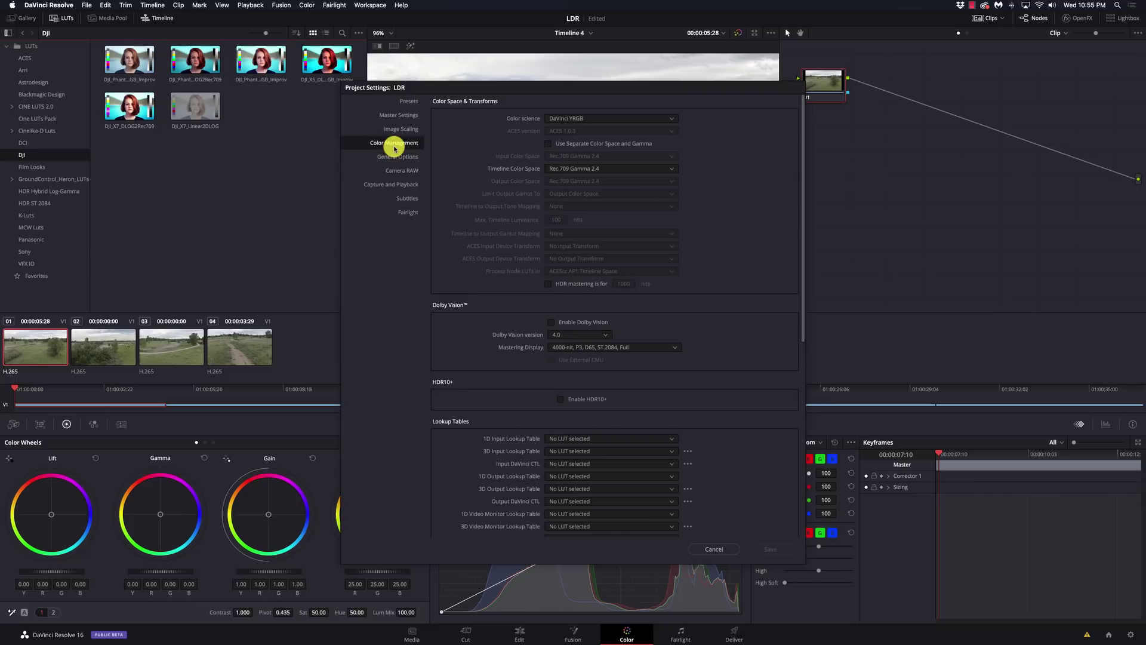
scroll(634, 400, down, 5)
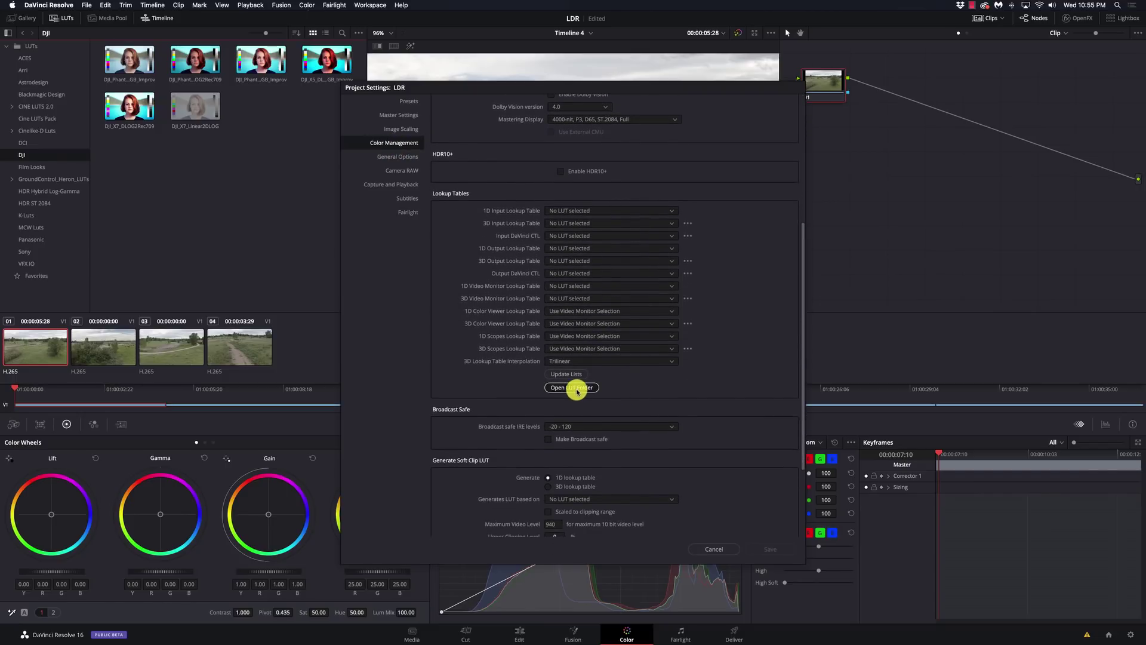
click(577, 391)
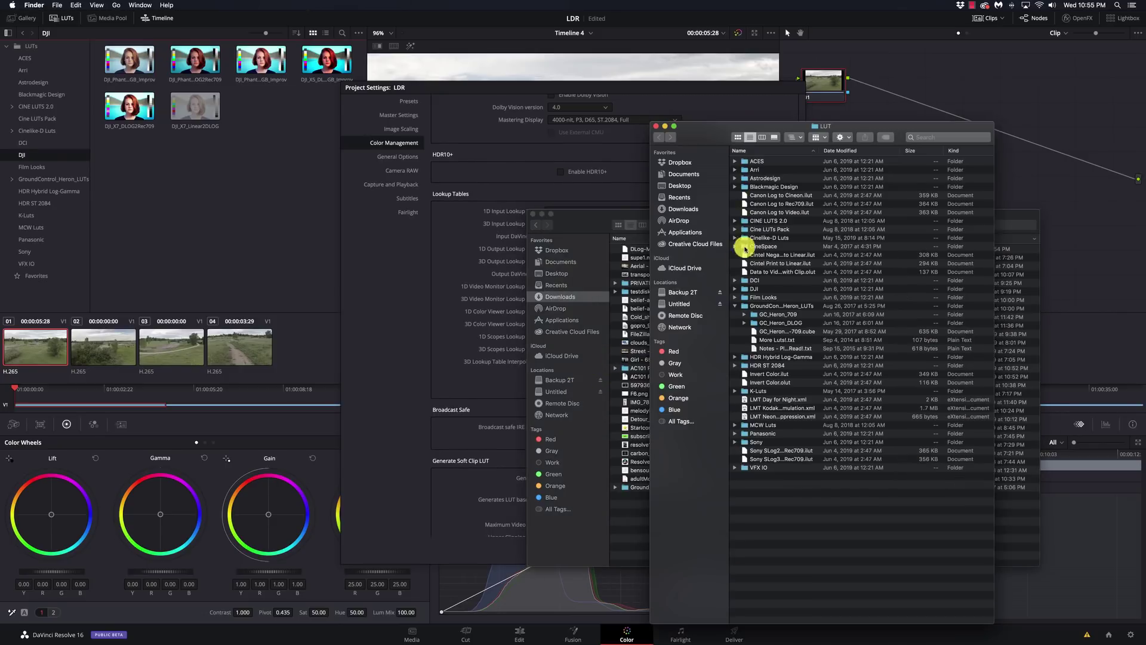
Open the DJI LUT folder and drag DLog-M+to+Rec709.cube into it from Downloads.
double_click(743, 289)
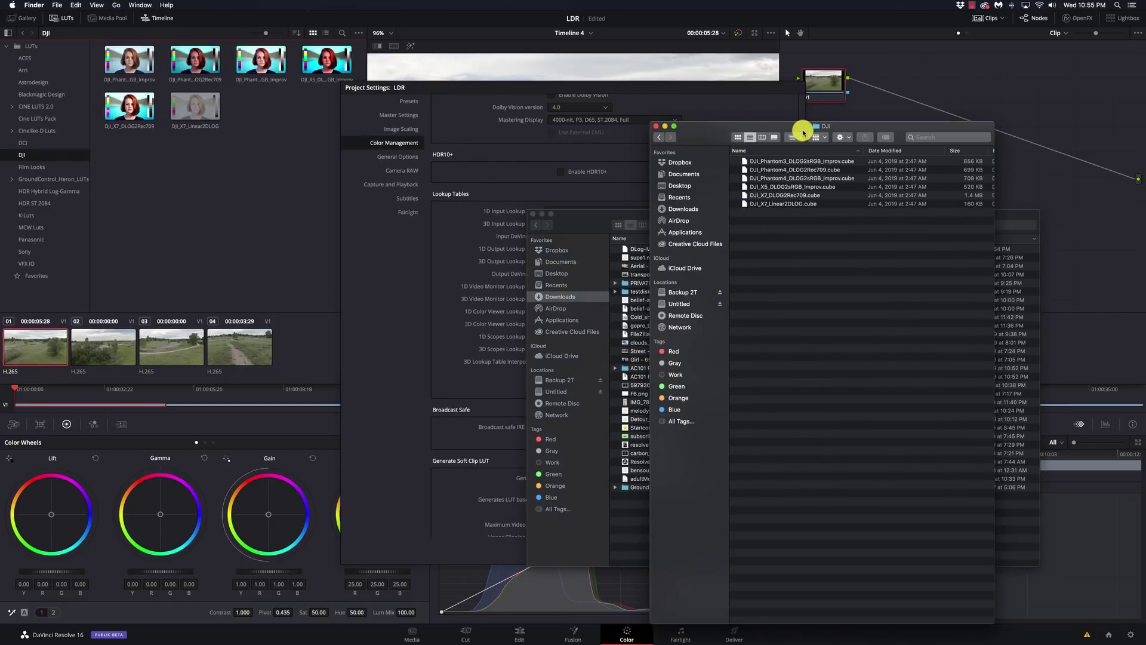
drag(803, 131, 531, 125)
click(809, 273)
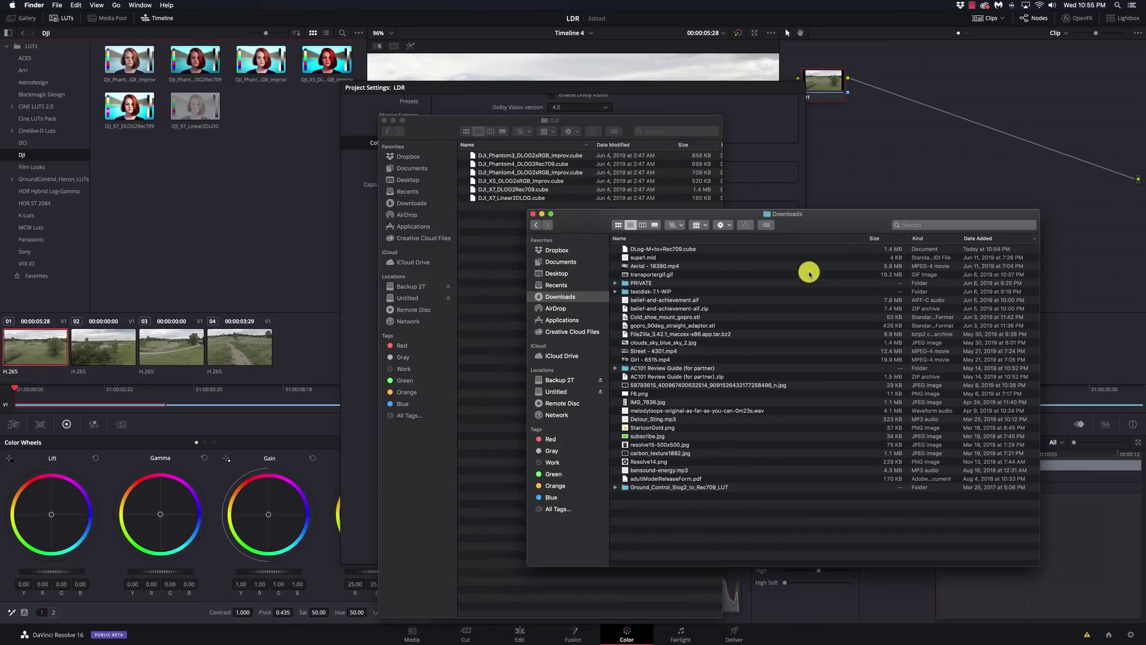
click(678, 250)
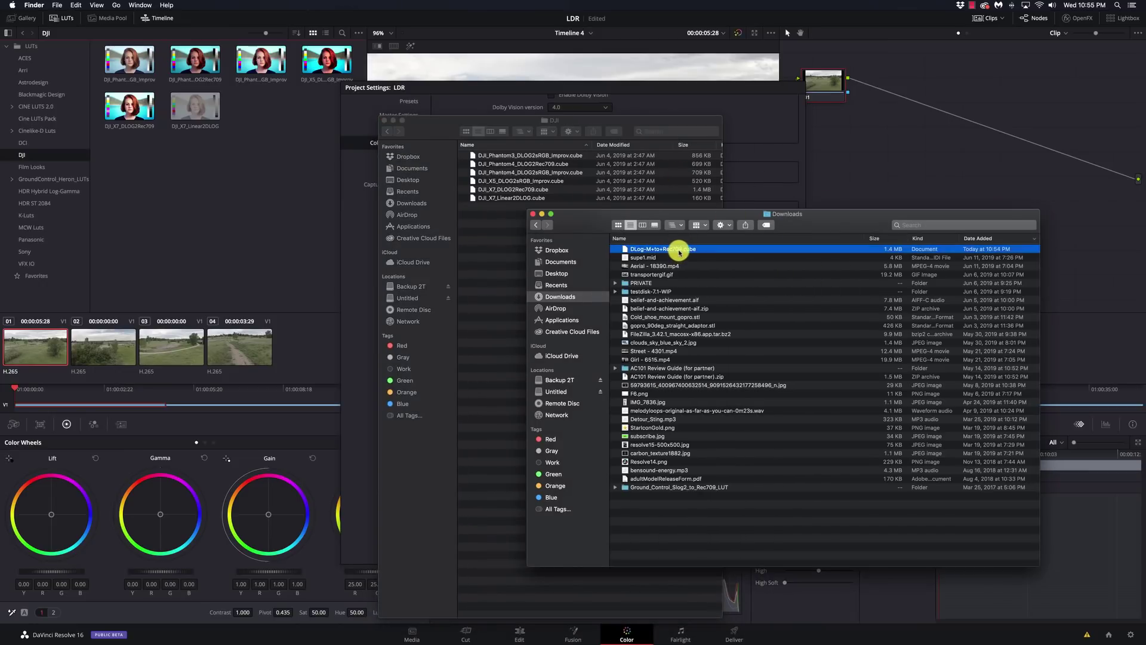
drag(679, 252, 503, 249)
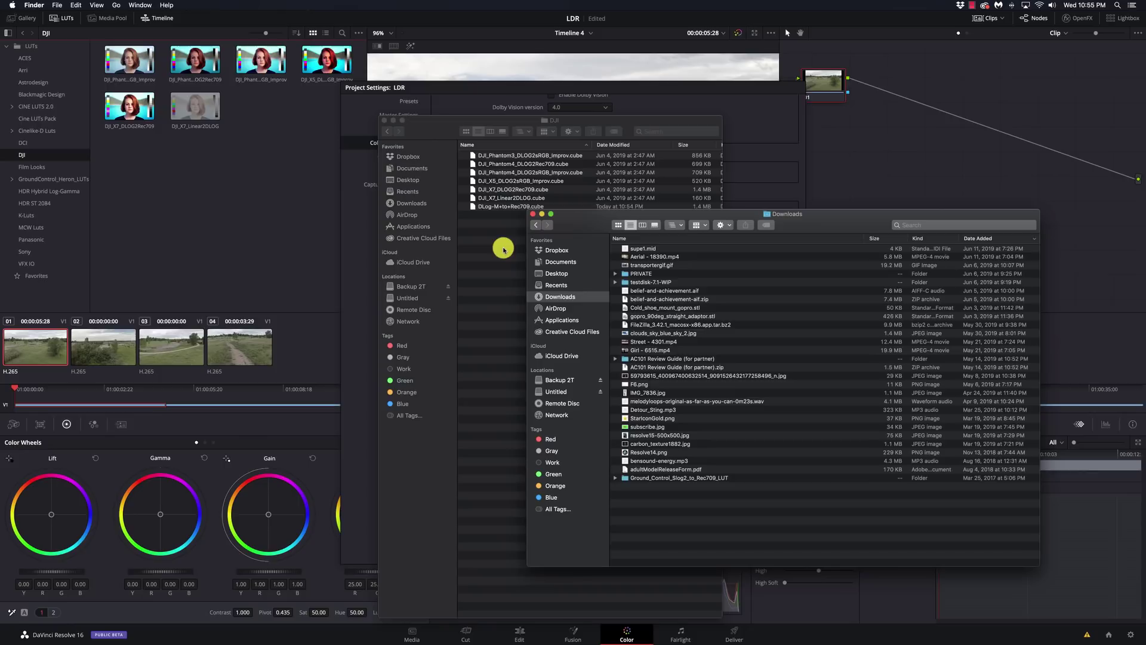
Close both Finder windows, update the LUT lists to pick up DLog-M+to+Rec709, and save settings.
click(531, 214)
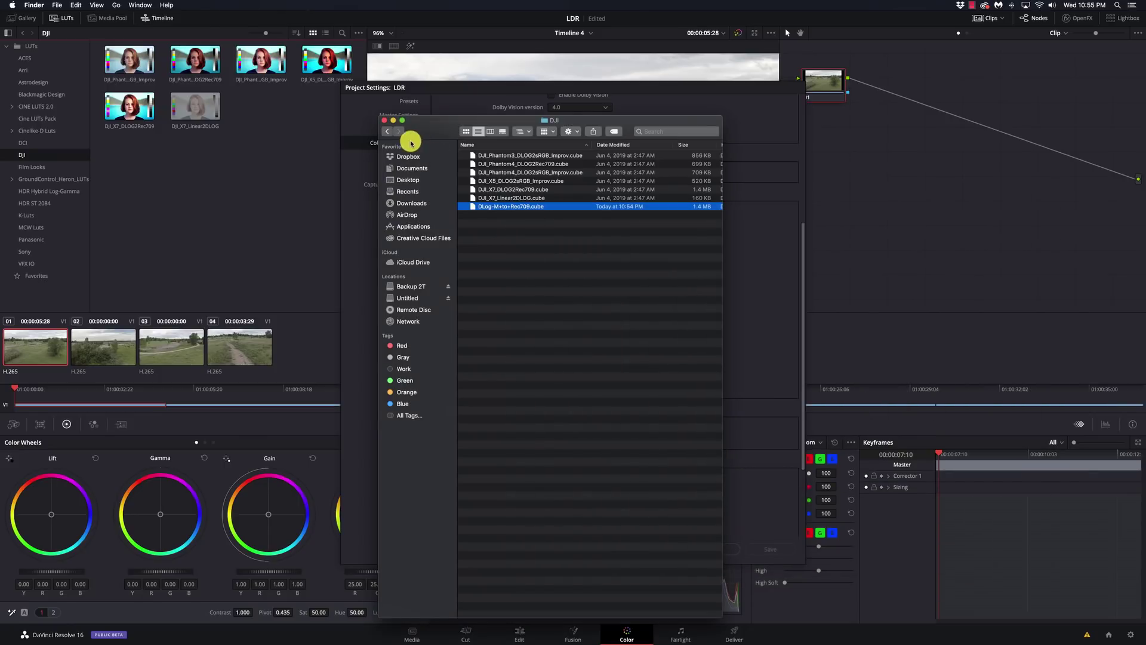
click(384, 121)
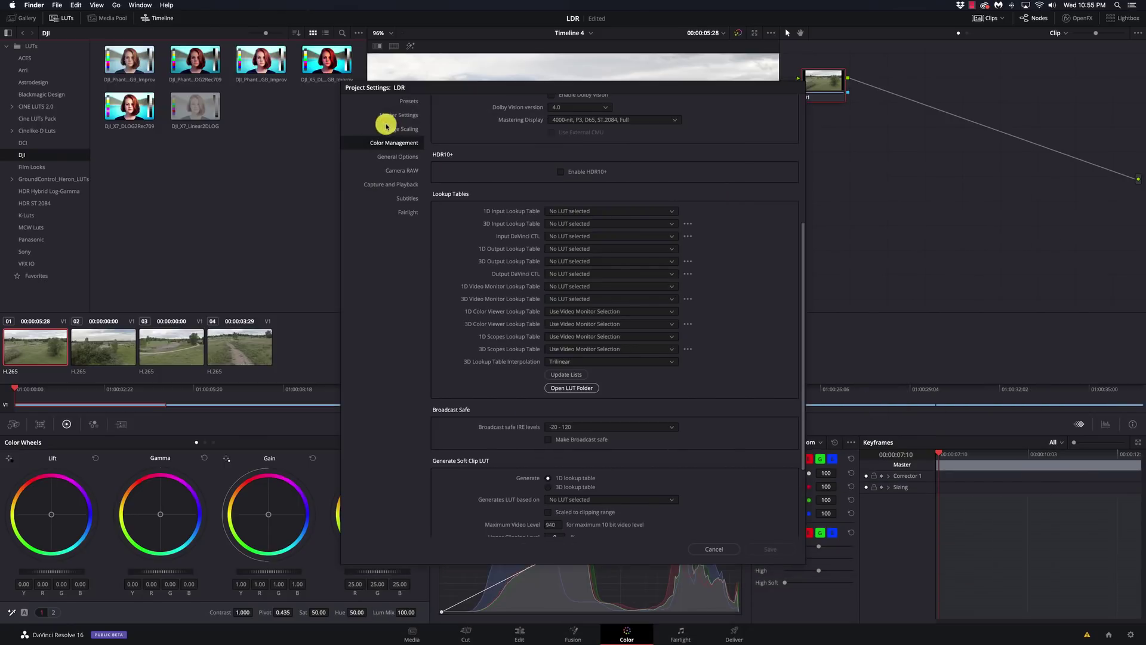
click(574, 376)
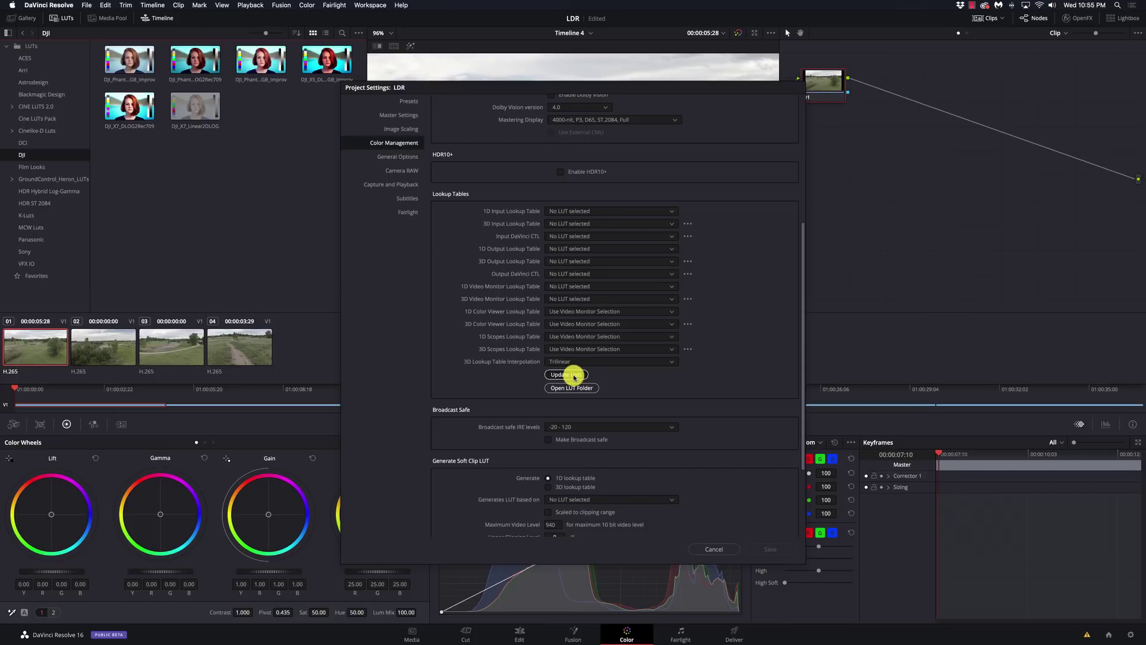
click(575, 377)
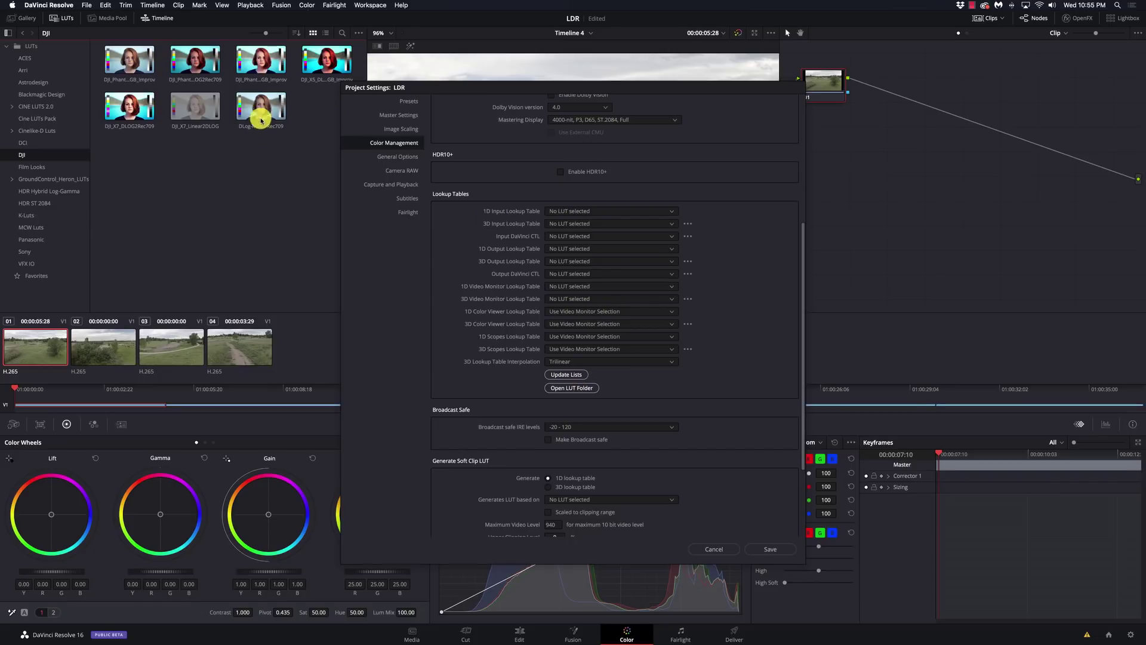
click(771, 552)
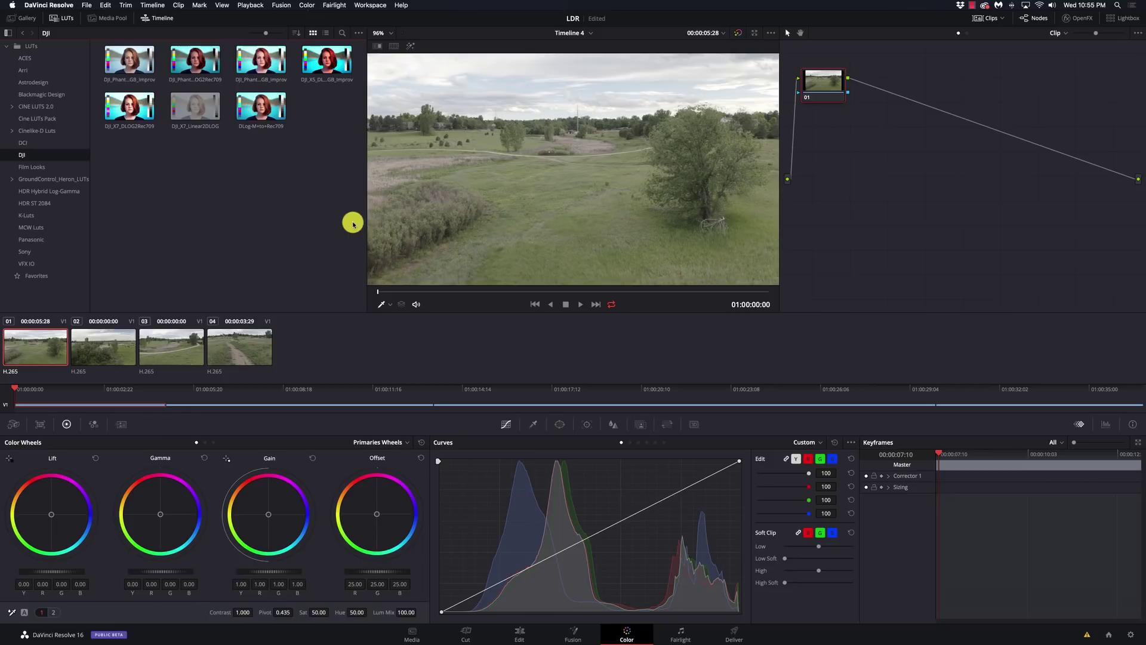
Apply the DLog-M+to+Rec709 LUT to node 01, then toggle the node off and on to compare.
click(260, 108)
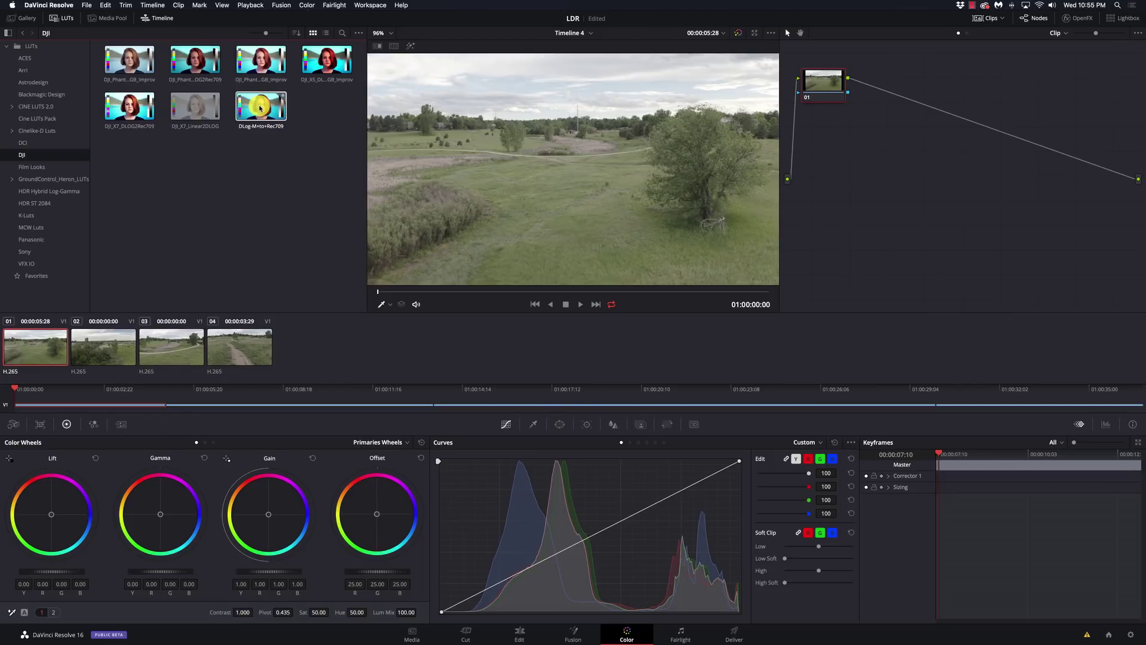
double_click(260, 107)
click(806, 97)
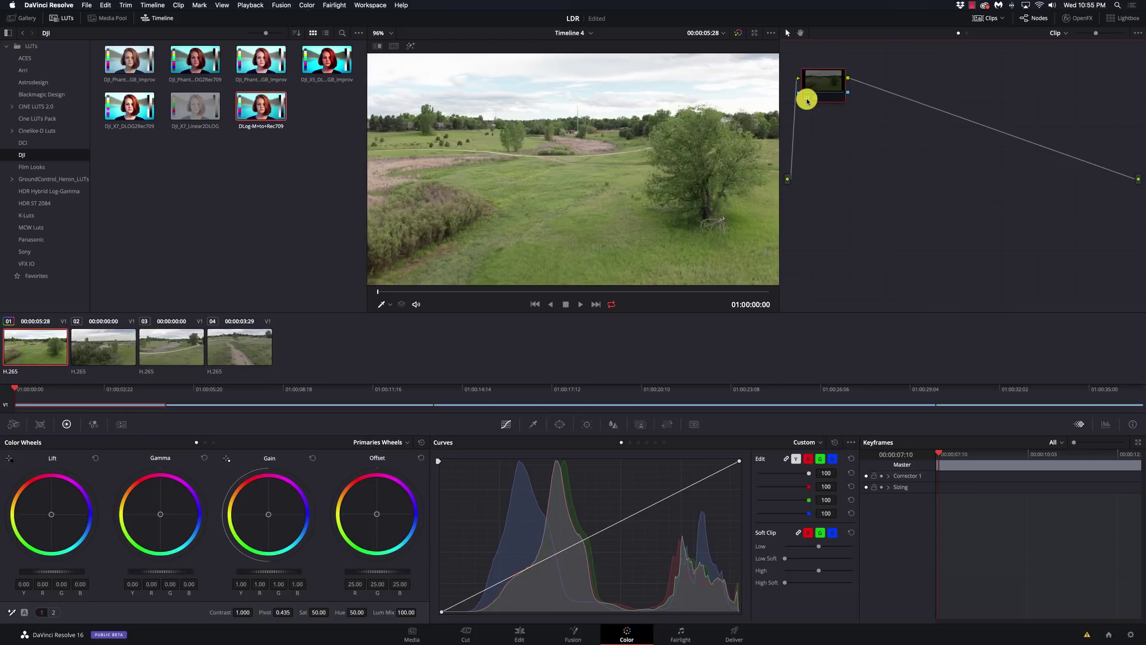
click(806, 99)
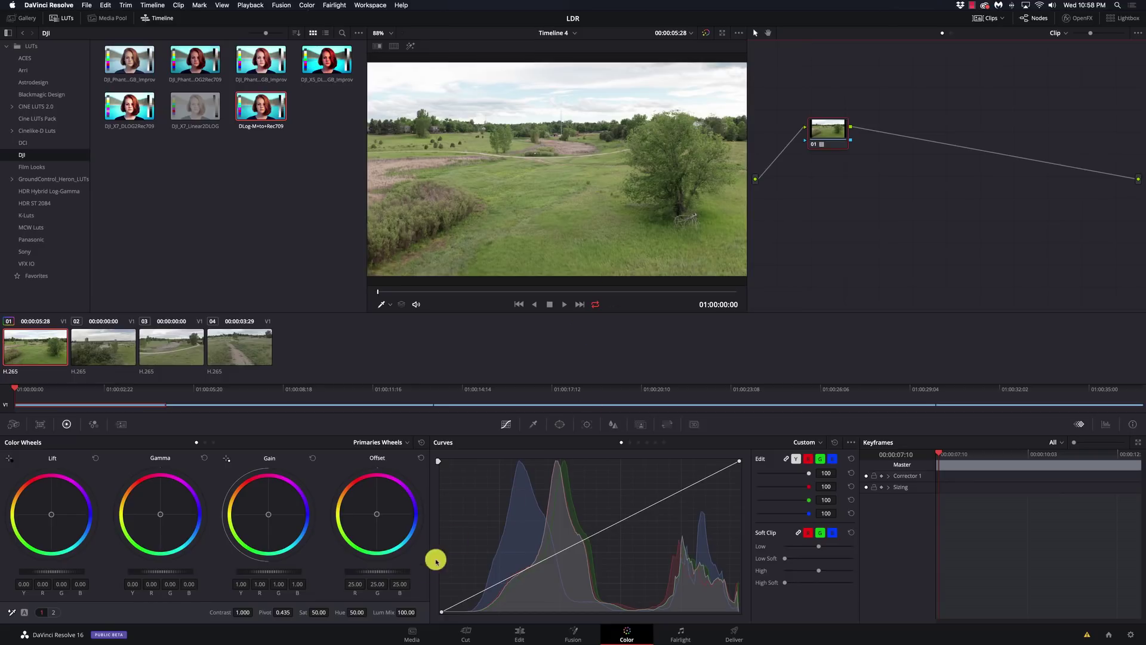
Drag the Color Wheels Sat value down from 50 to 37.80.
click(318, 612)
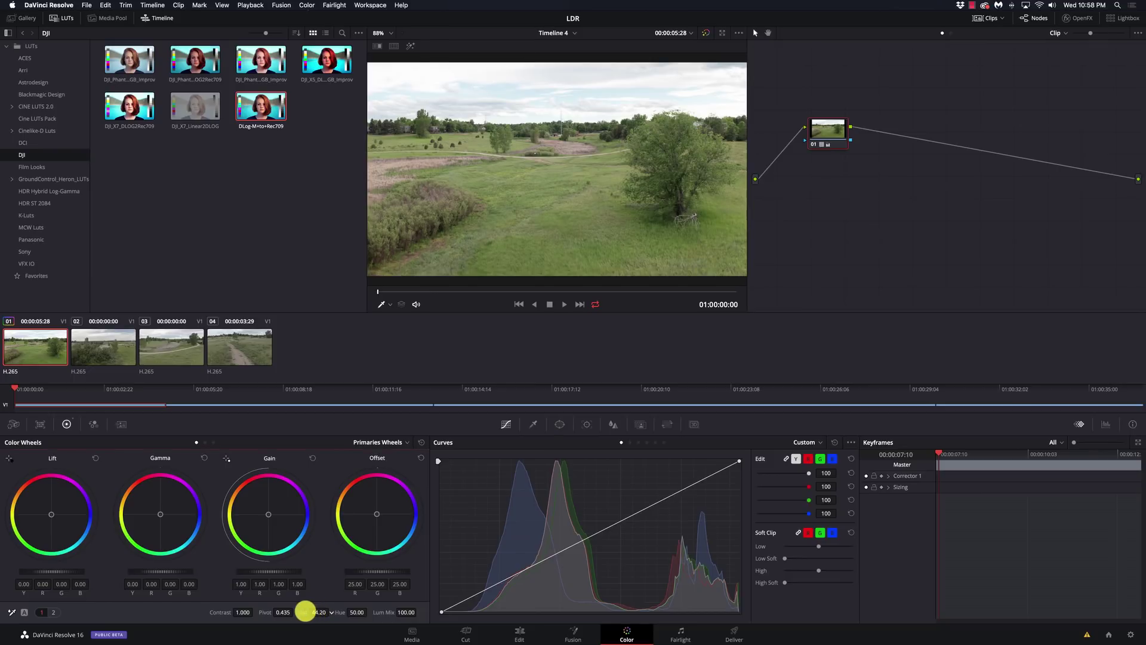
drag(305, 611, 295, 610)
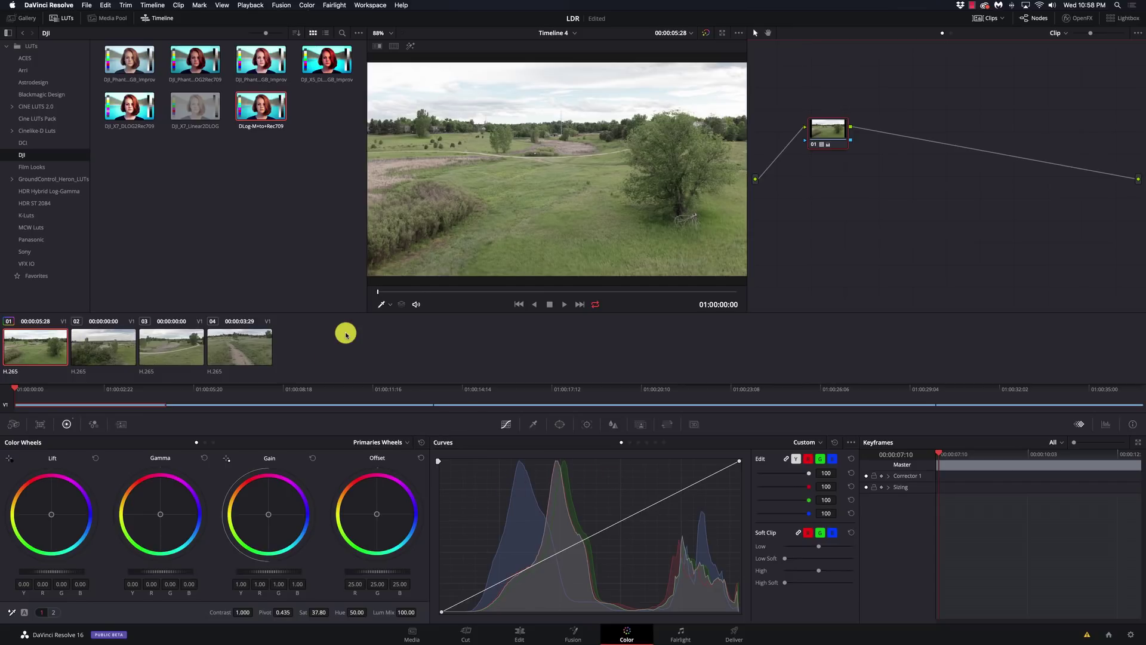
Step down to clip 04 and copy the graded clip's LUT and 37.80 saturation onto it.
click(110, 356)
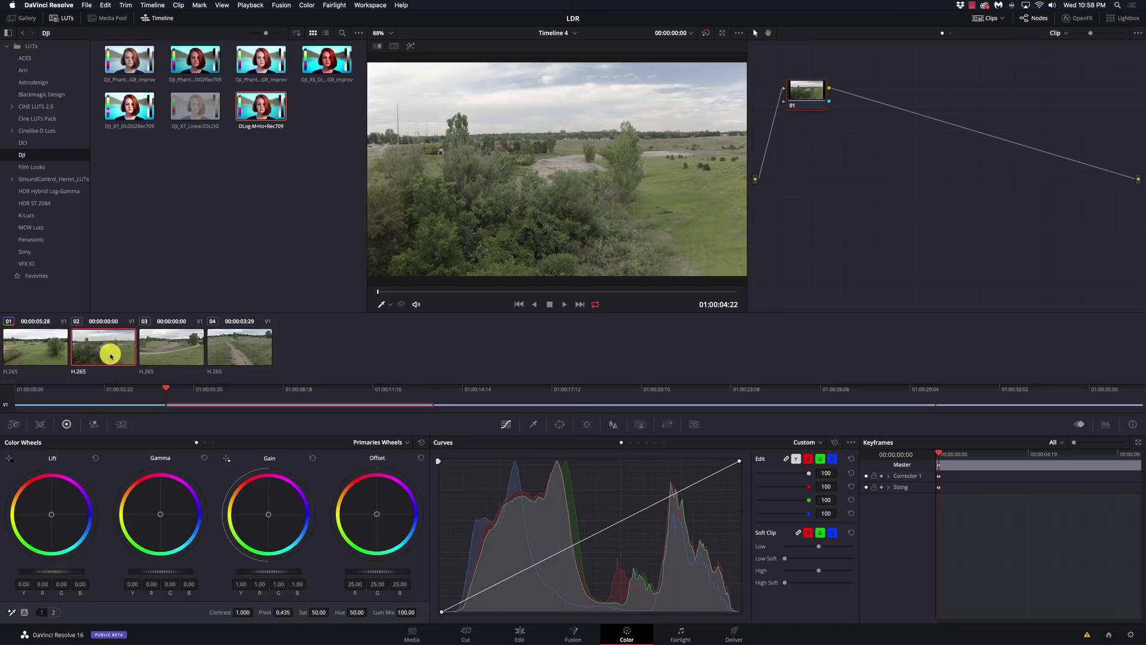
key(Down)
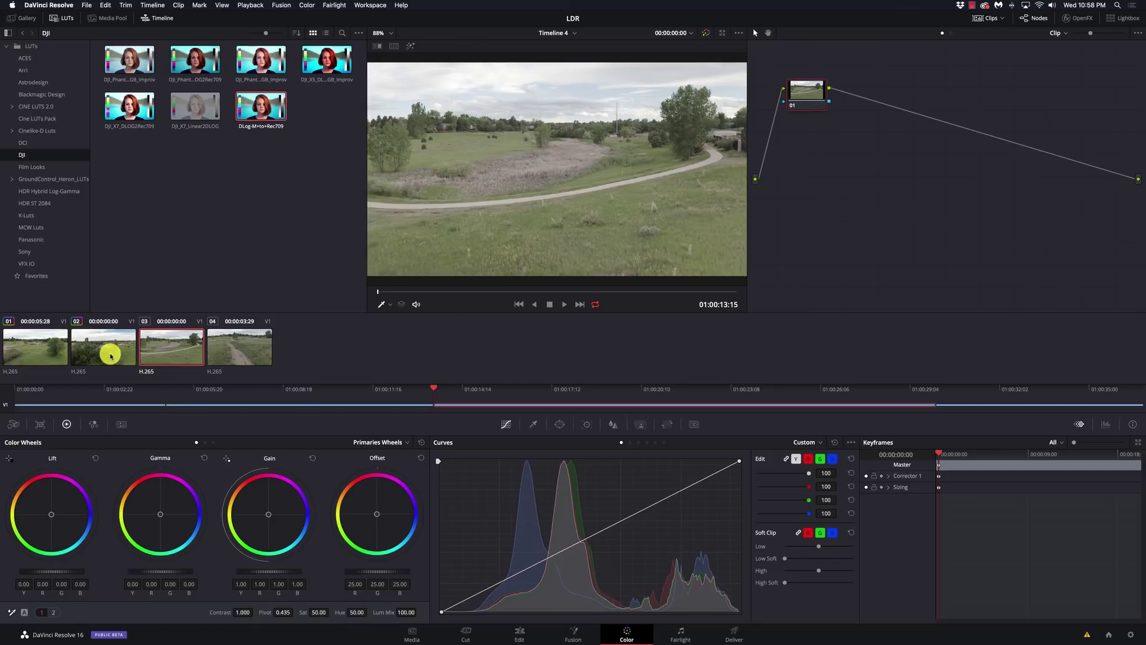
key(Down)
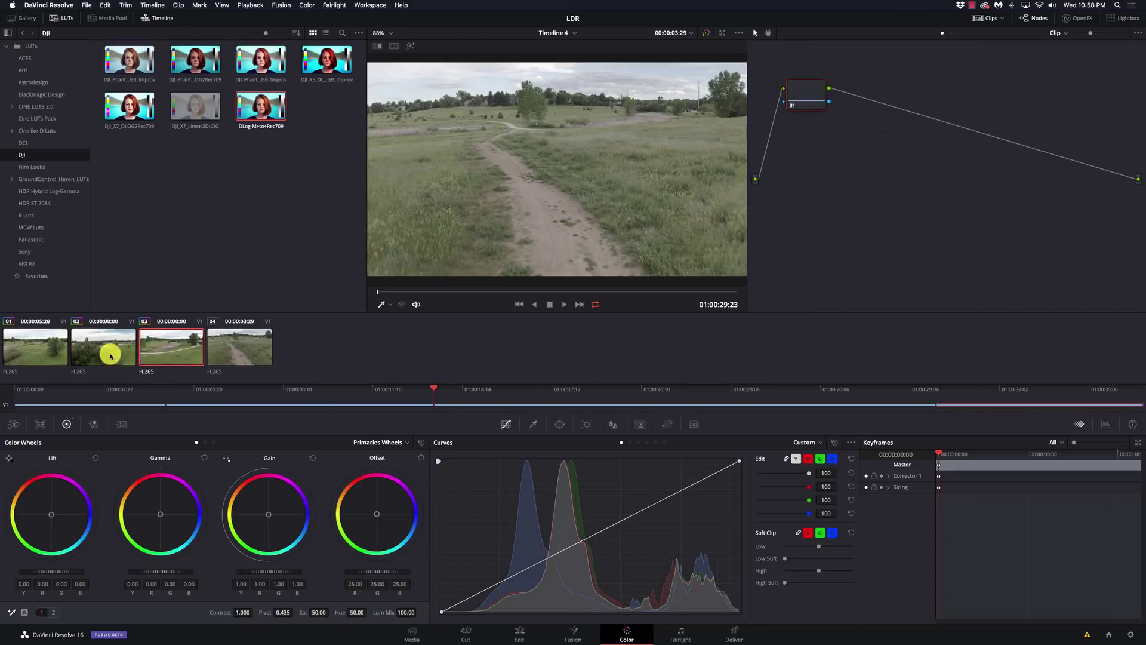
middle_click(111, 357)
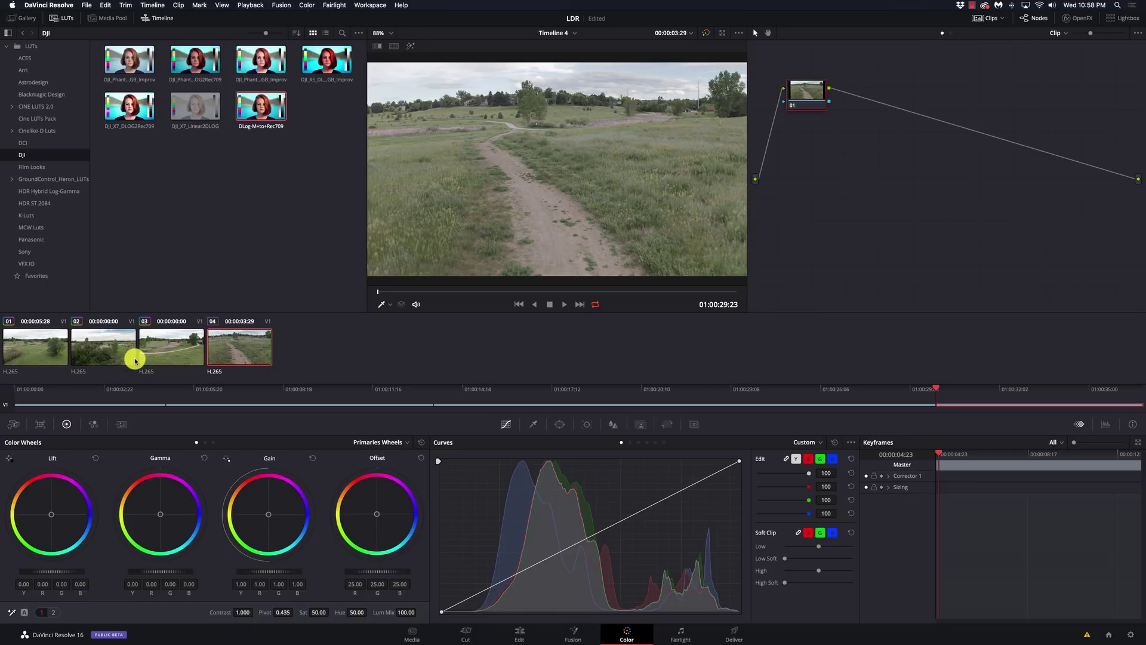
Reset node 01's grade on clips 03, 02 and 01, restoring saturation 50.00 and flat log footage.
click(167, 343)
right_click(798, 99)
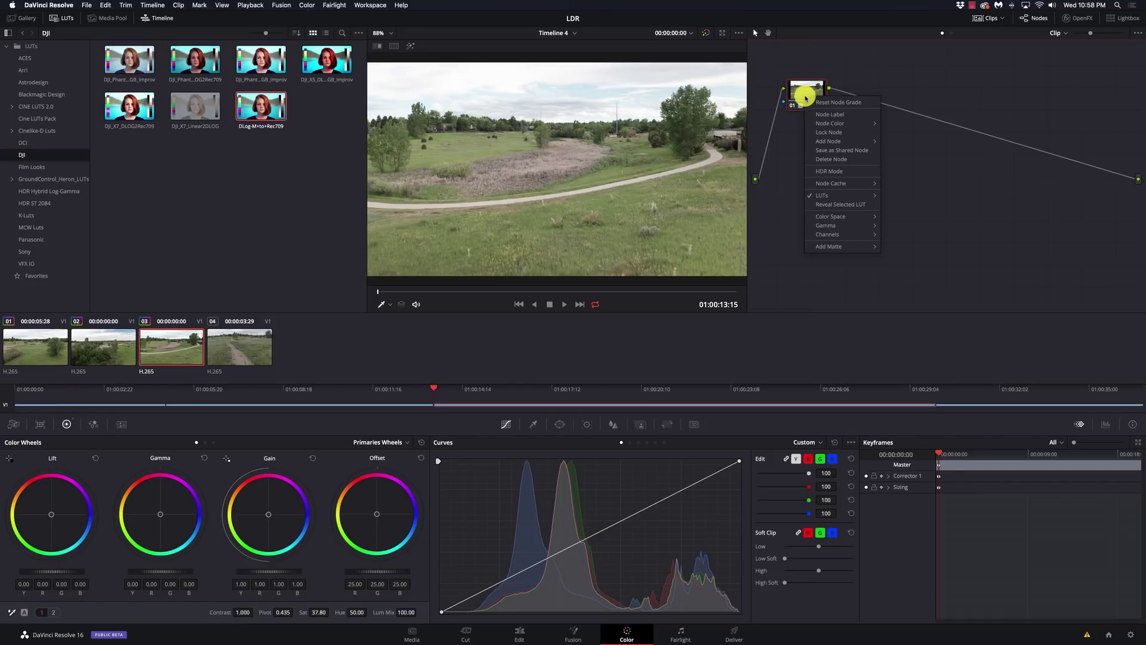
click(806, 106)
click(115, 341)
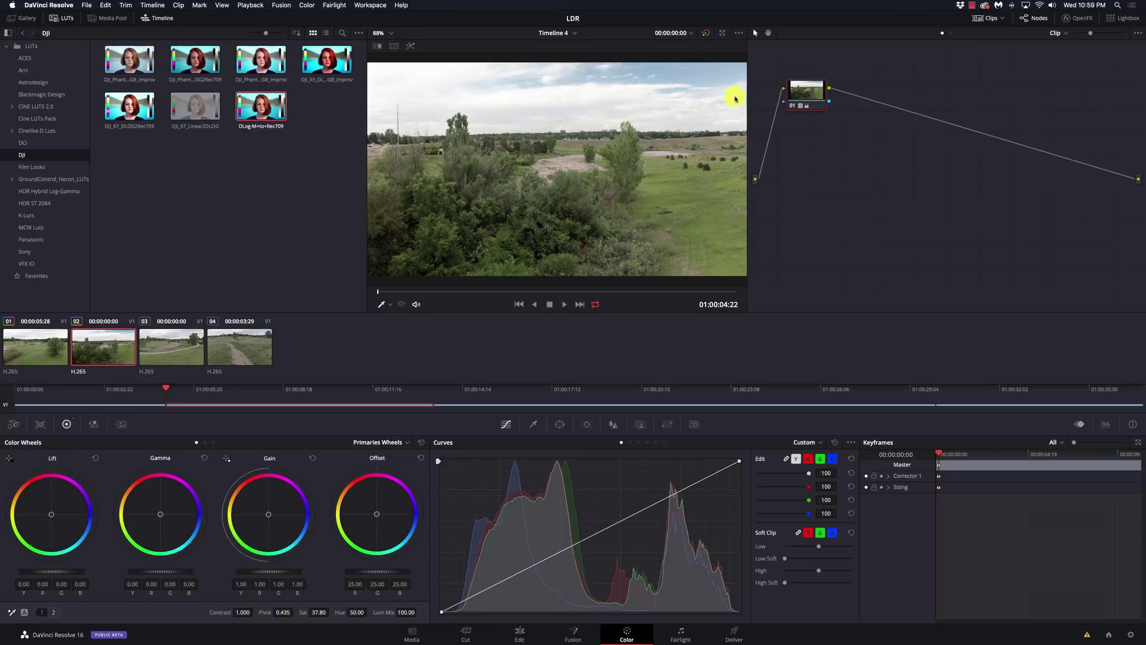
right_click(815, 104)
click(820, 108)
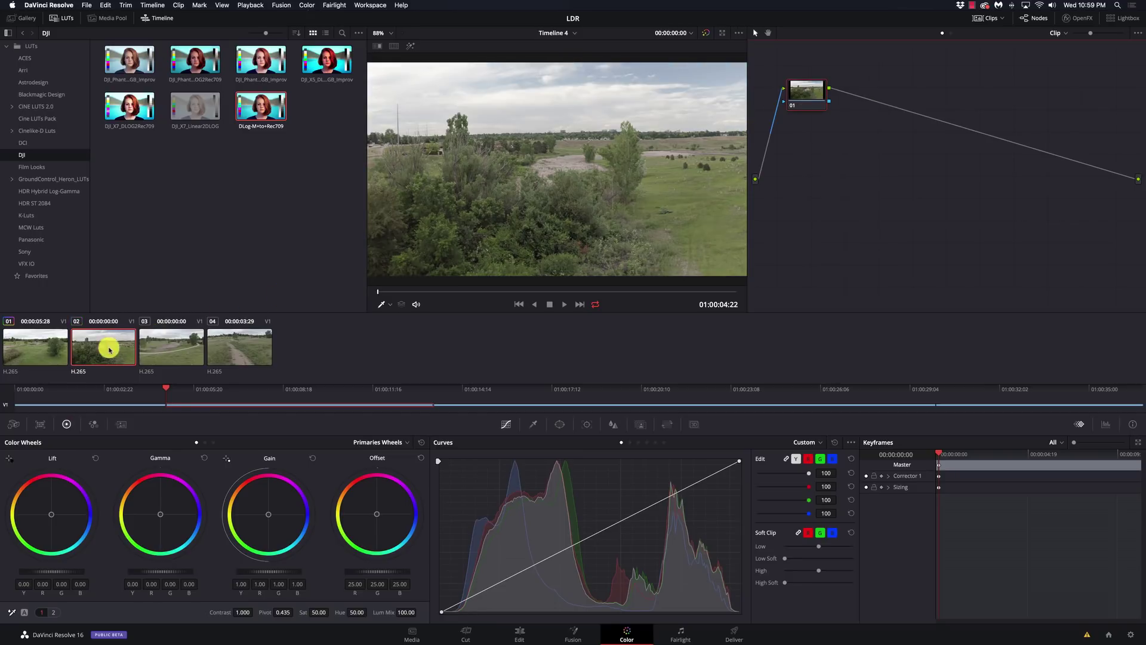
click(35, 341)
right_click(840, 130)
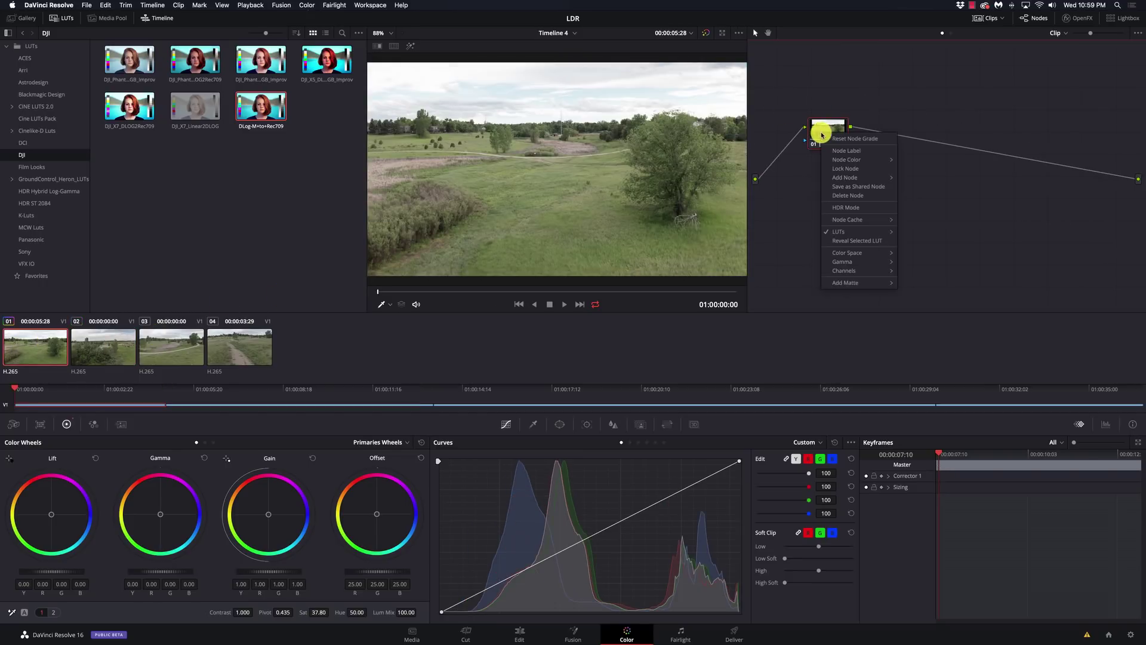
click(834, 143)
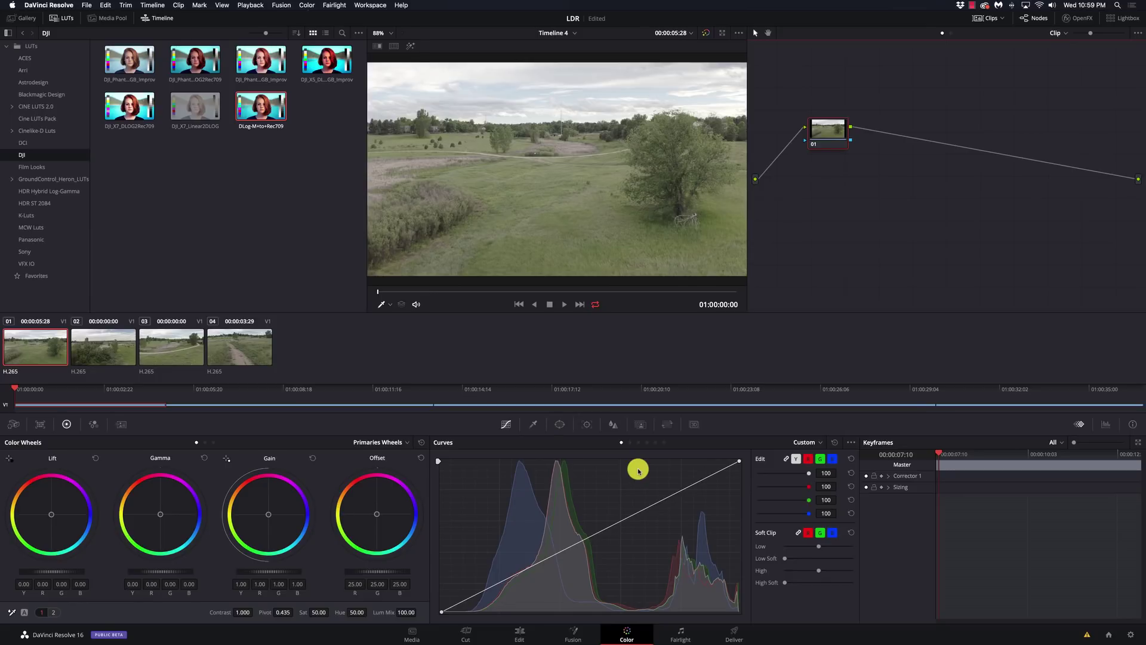
On the Edit page, drag an Adjustment Clip from Effects onto Video 2 spanning all four clips.
click(520, 633)
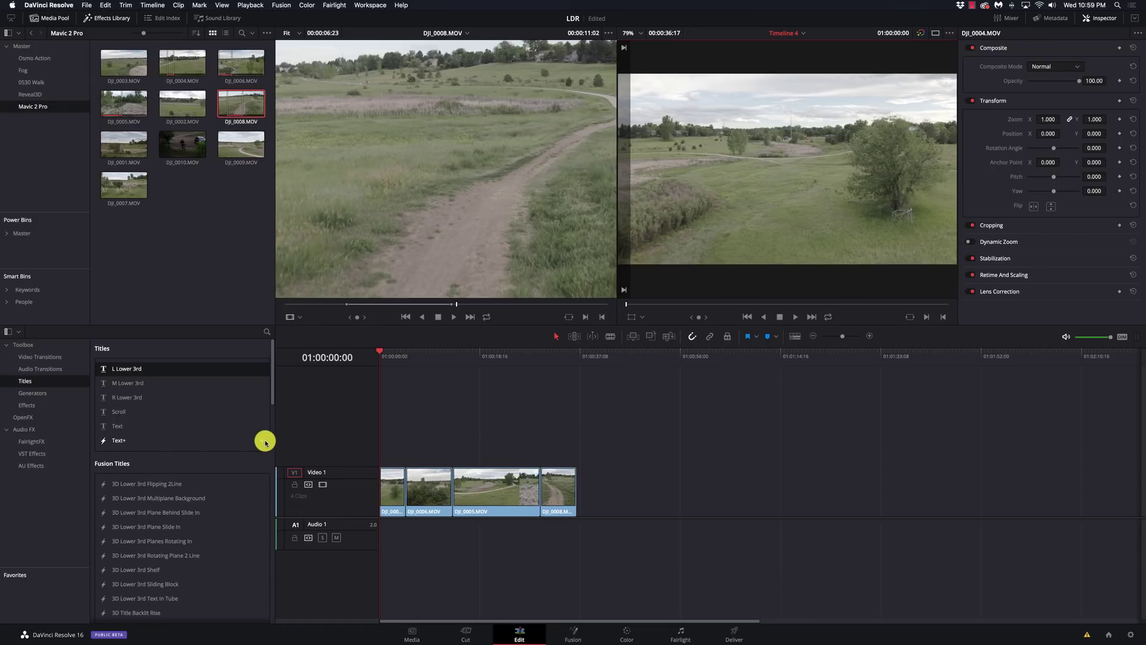
click(25, 407)
drag(126, 369, 571, 446)
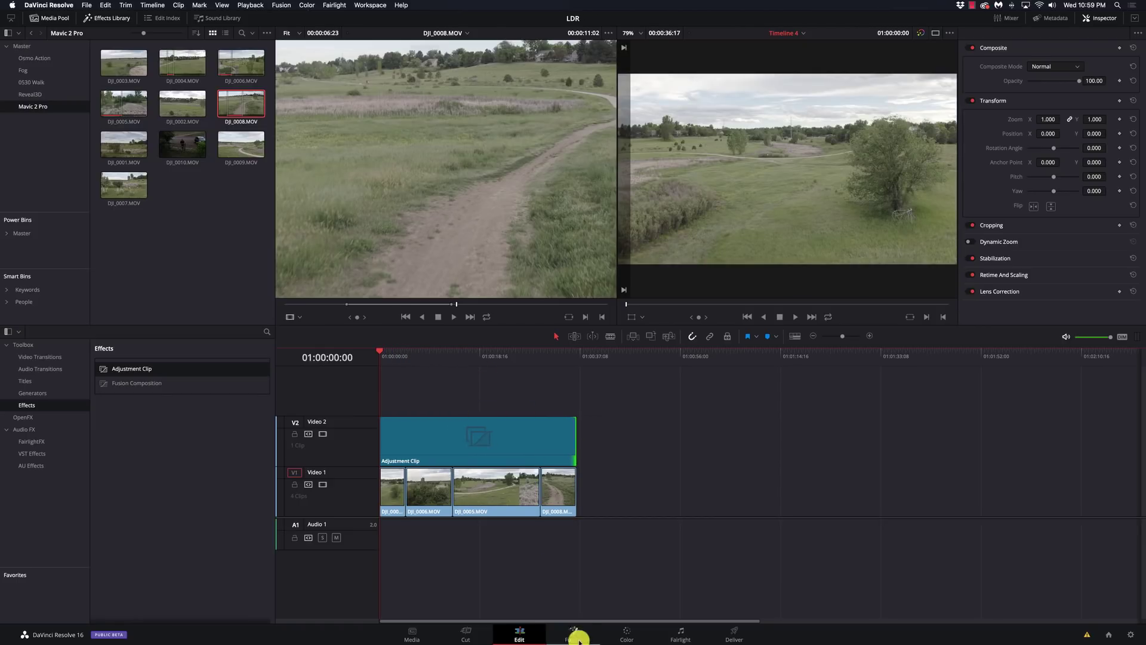
Apply the DLog-M+to+Rec709 LUT to the adjustment clip's node 01, set saturation to 38, then return to Edit.
click(623, 635)
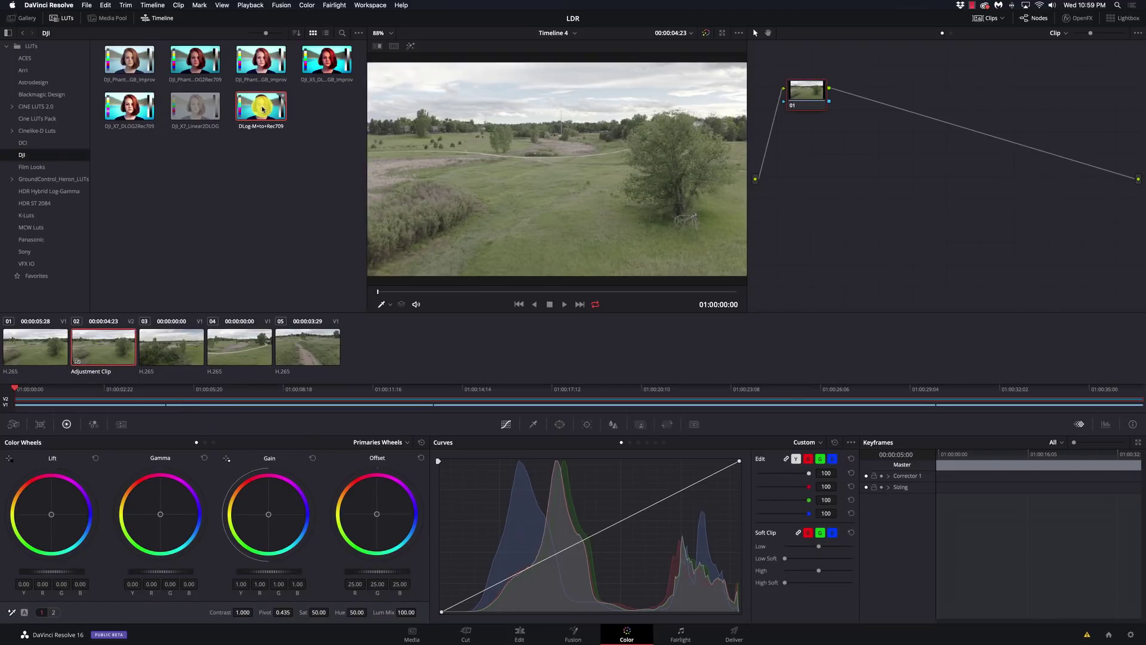
drag(263, 111, 449, 148)
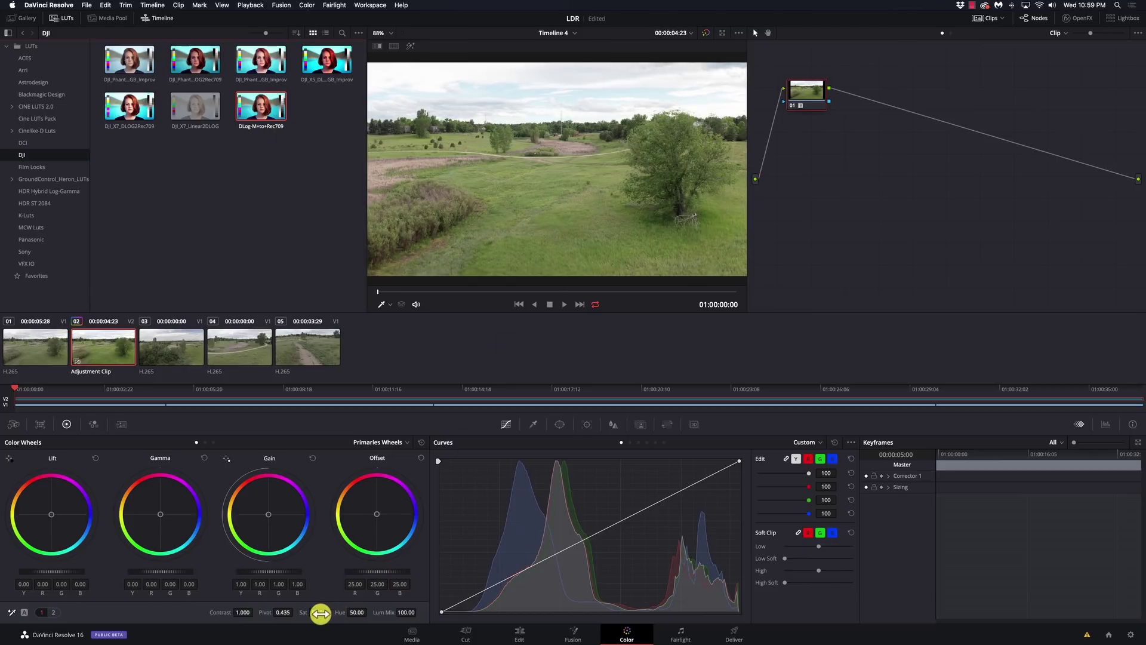
drag(320, 613, 309, 612)
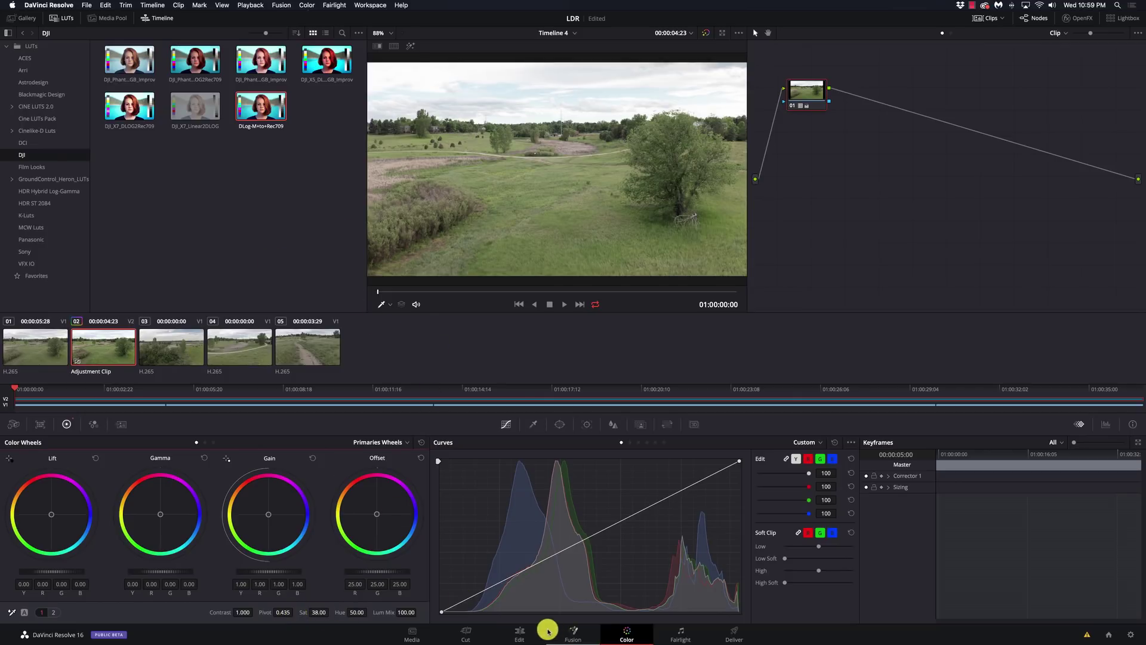
click(519, 631)
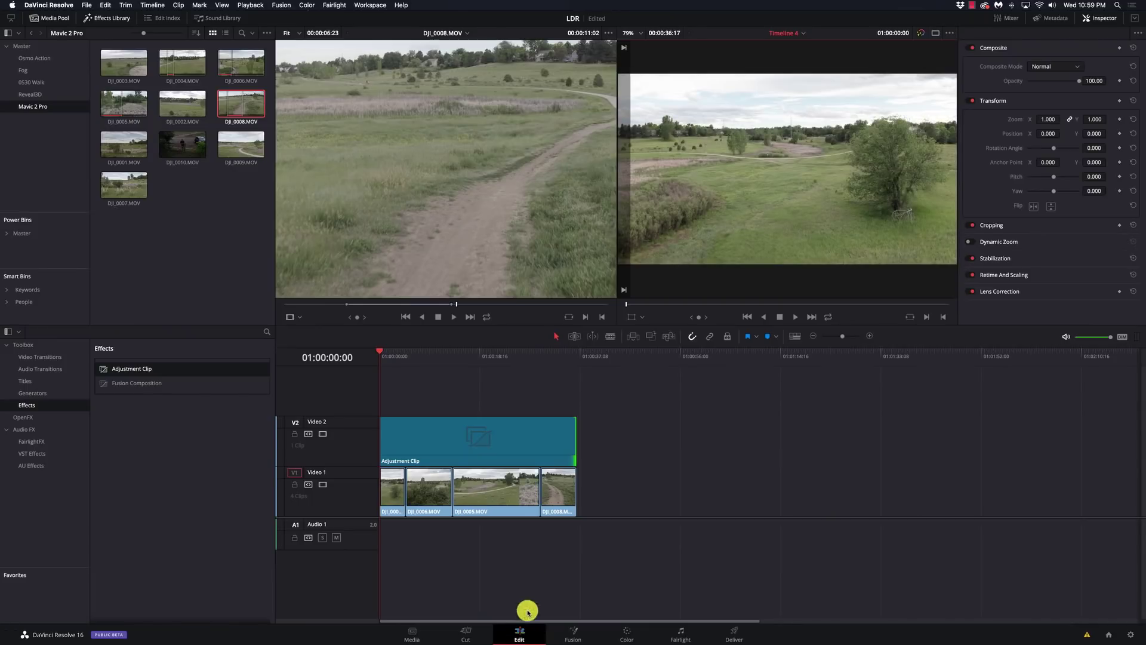
click(431, 355)
click(486, 361)
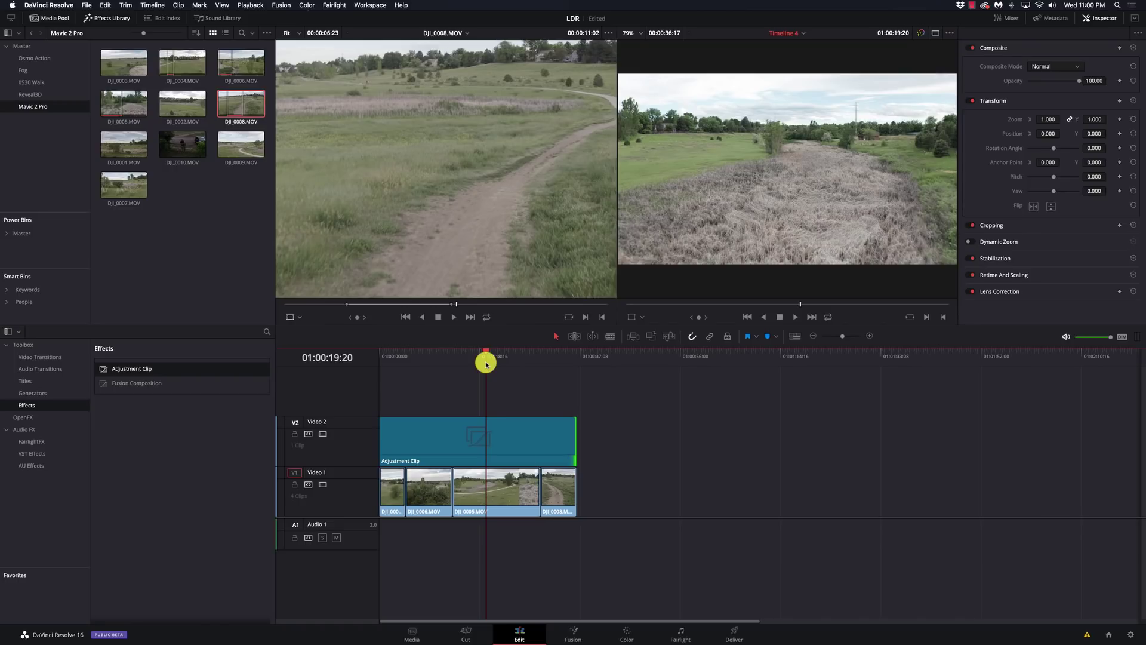
click(560, 362)
click(422, 360)
click(379, 361)
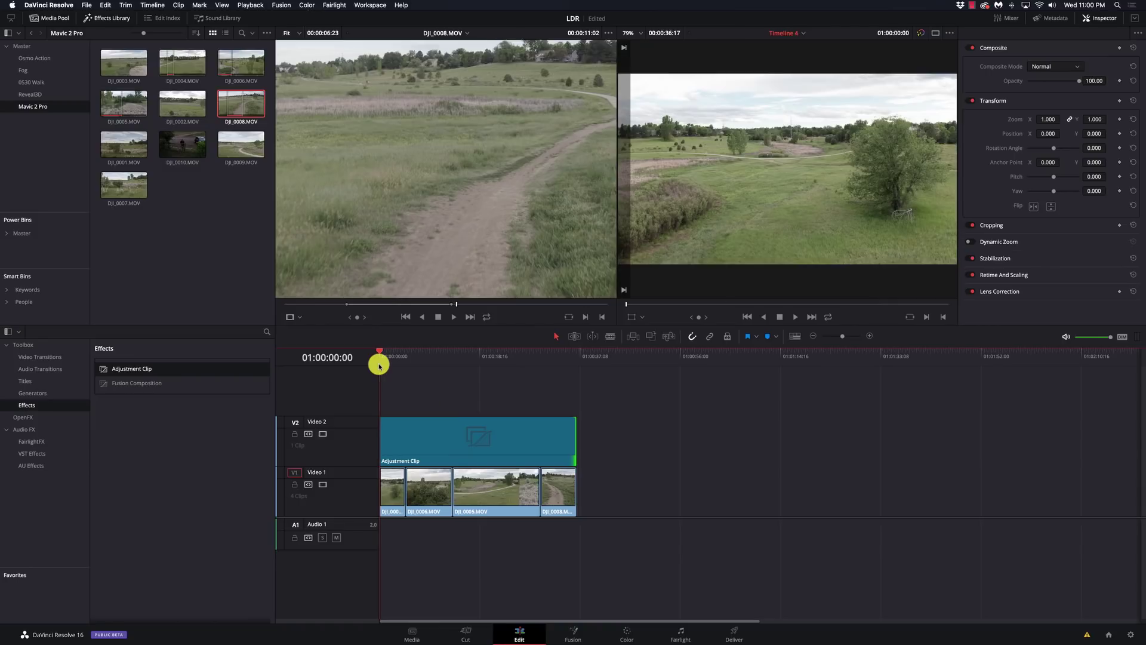
On the Deliver page, render Timeline 4 as individual clips named Stock-mavic with unique filenames, and queue the job.
click(735, 634)
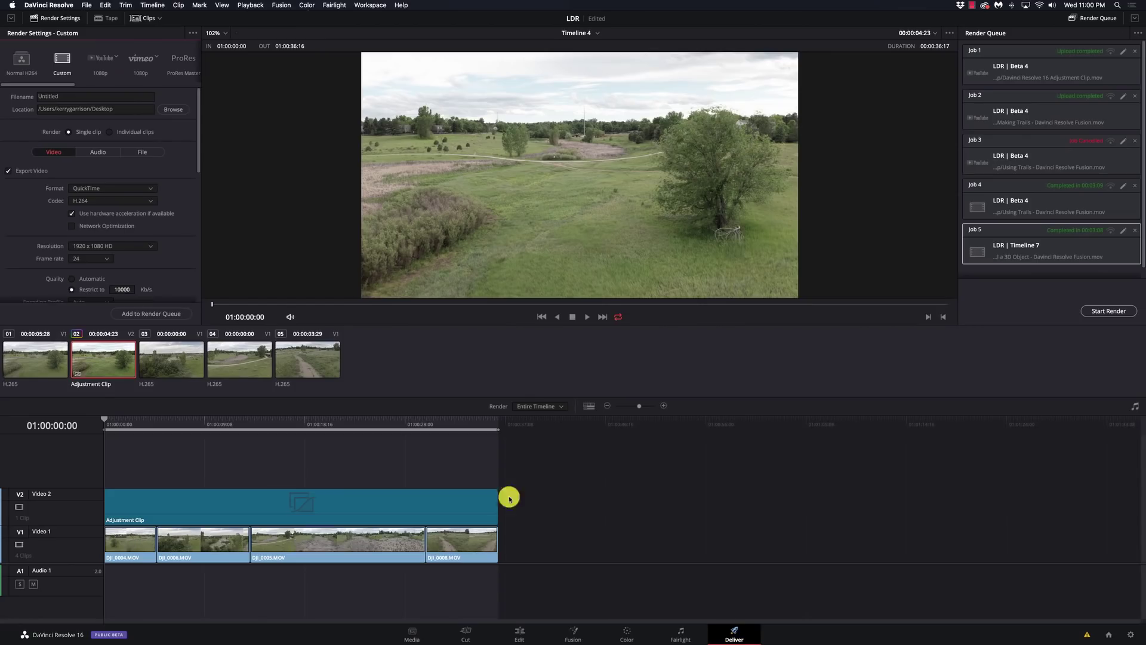
click(130, 133)
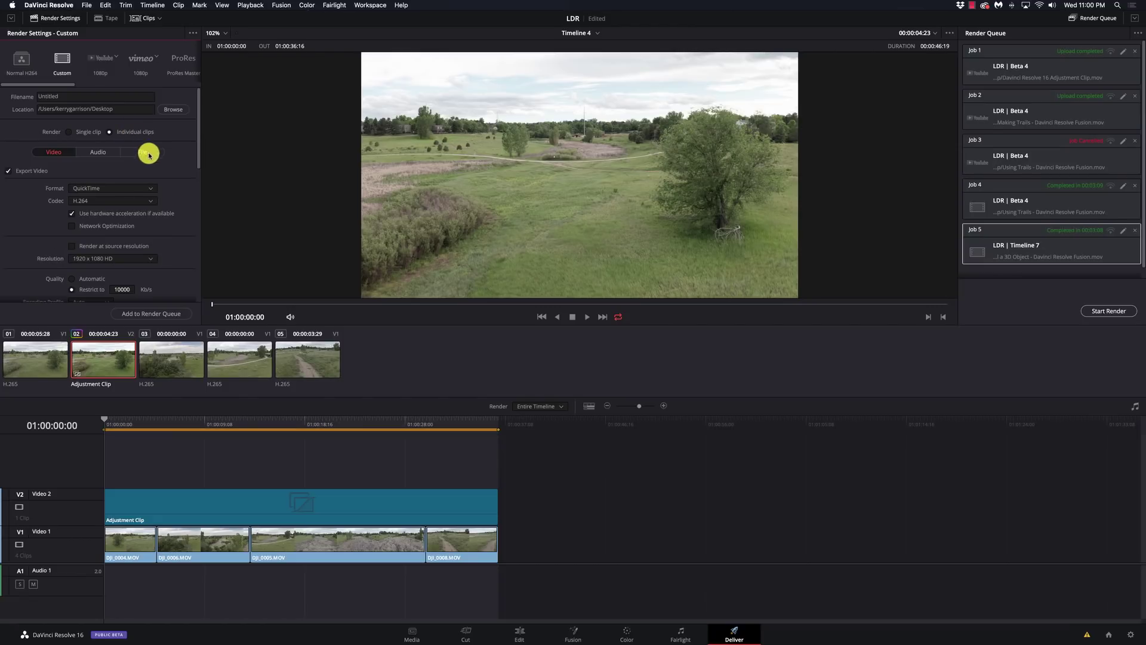
scroll(130, 187, down, 5)
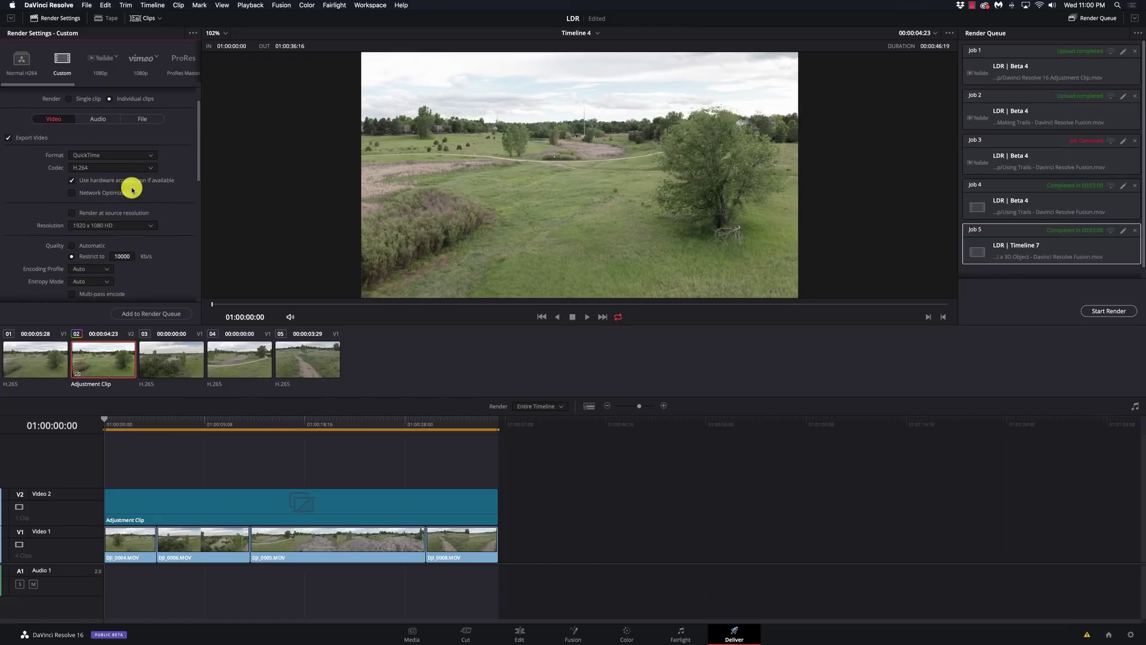
scroll(131, 187, up, 5)
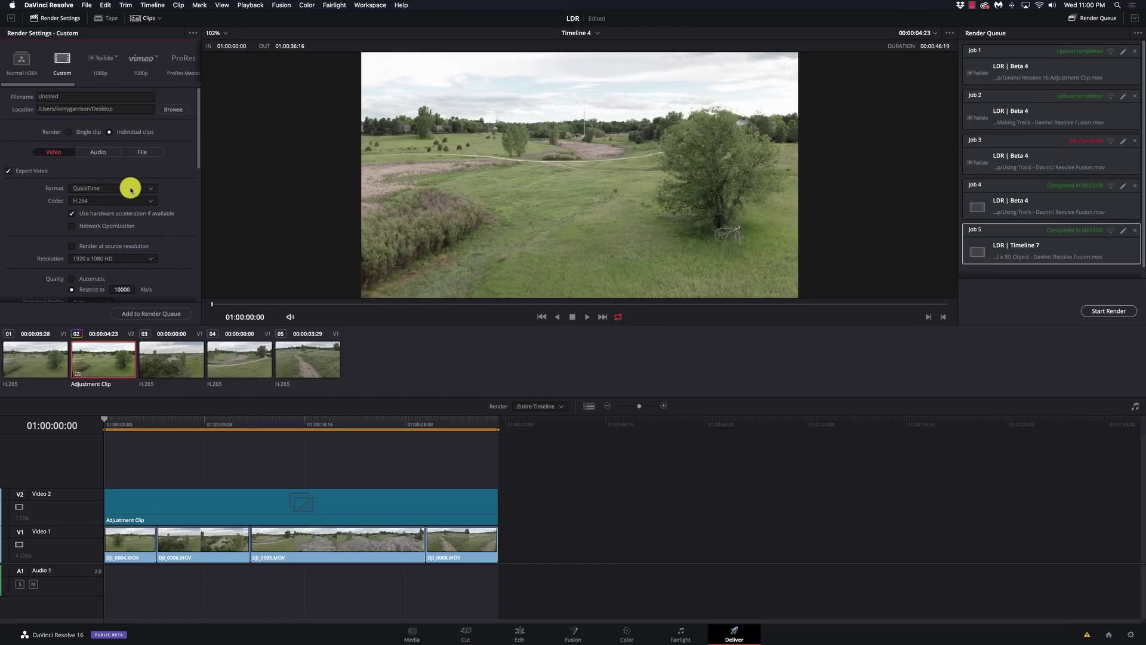
click(142, 152)
click(66, 96)
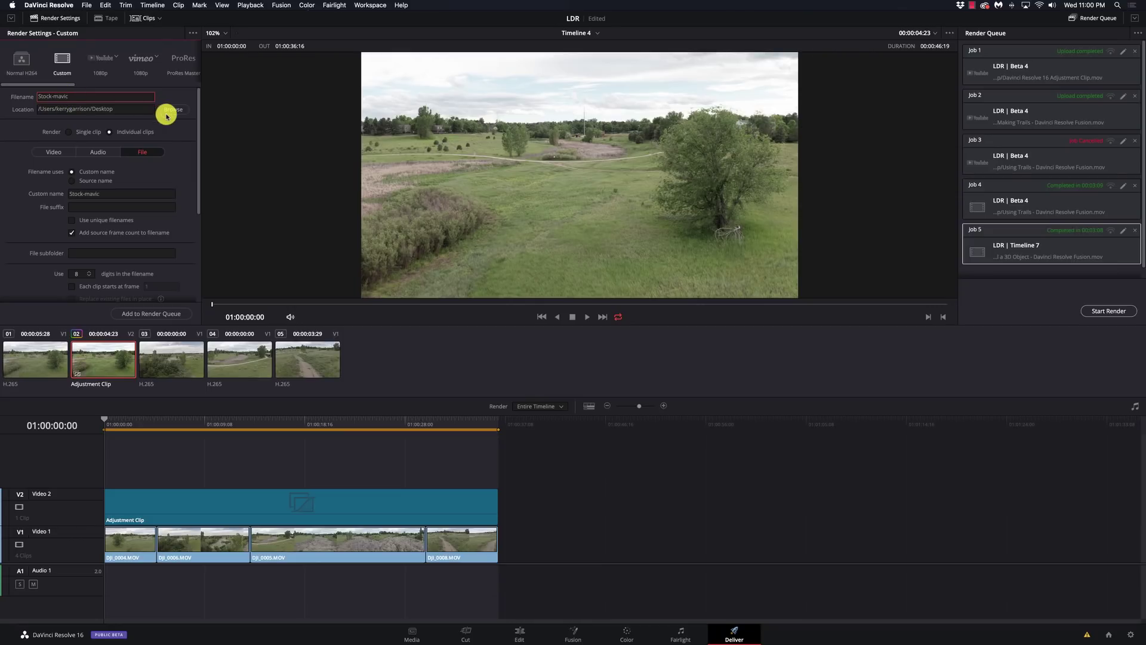
click(116, 220)
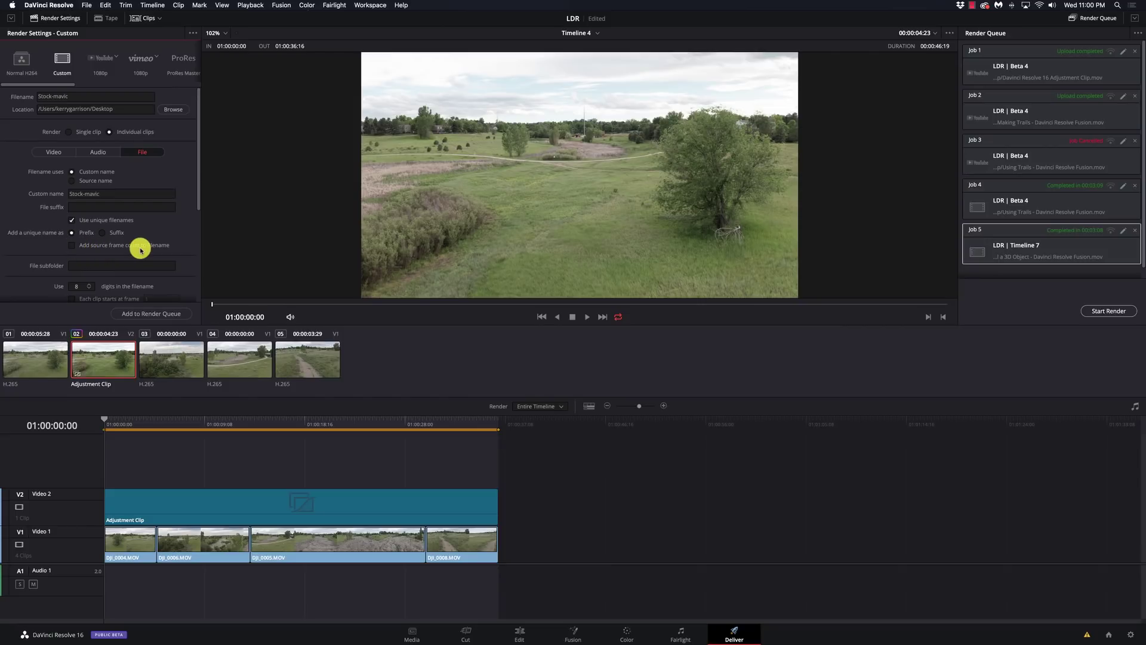
click(162, 313)
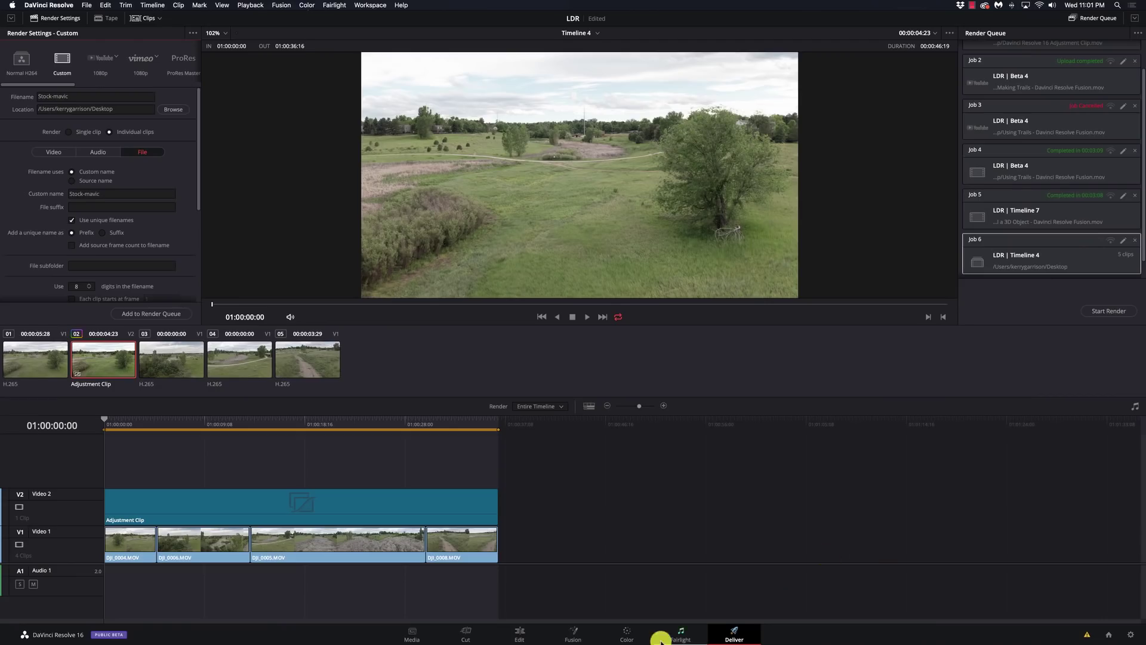
Add a serial node 02 to the adjustment clip and apply the OpenFX Lens Distortion effect to it.
click(627, 635)
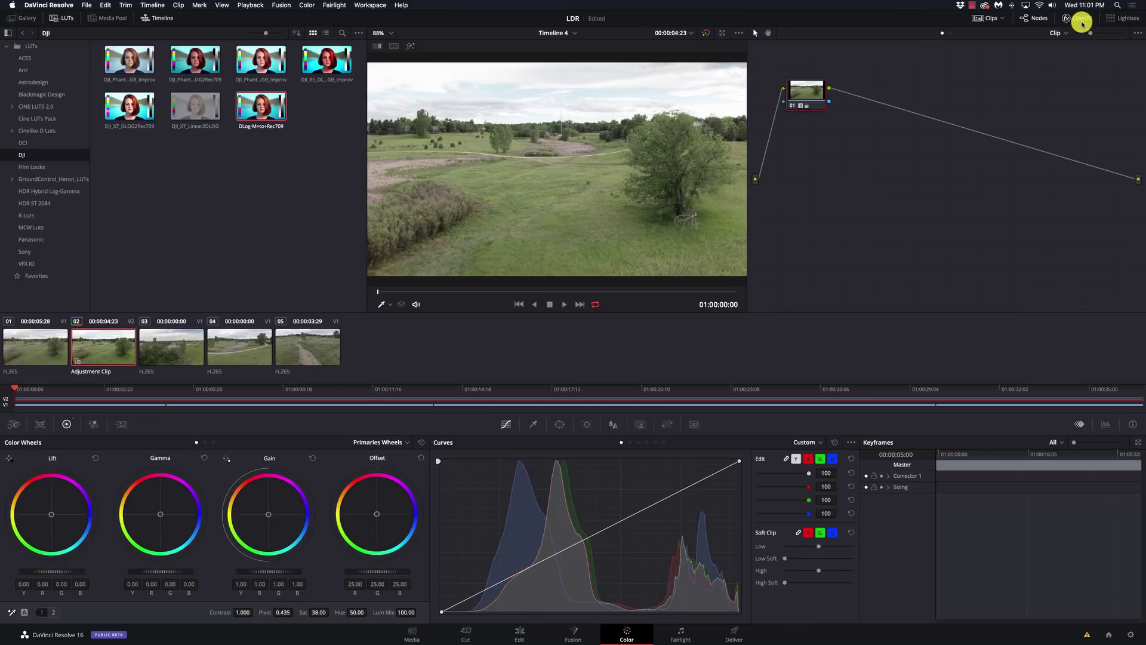
key(alt+s)
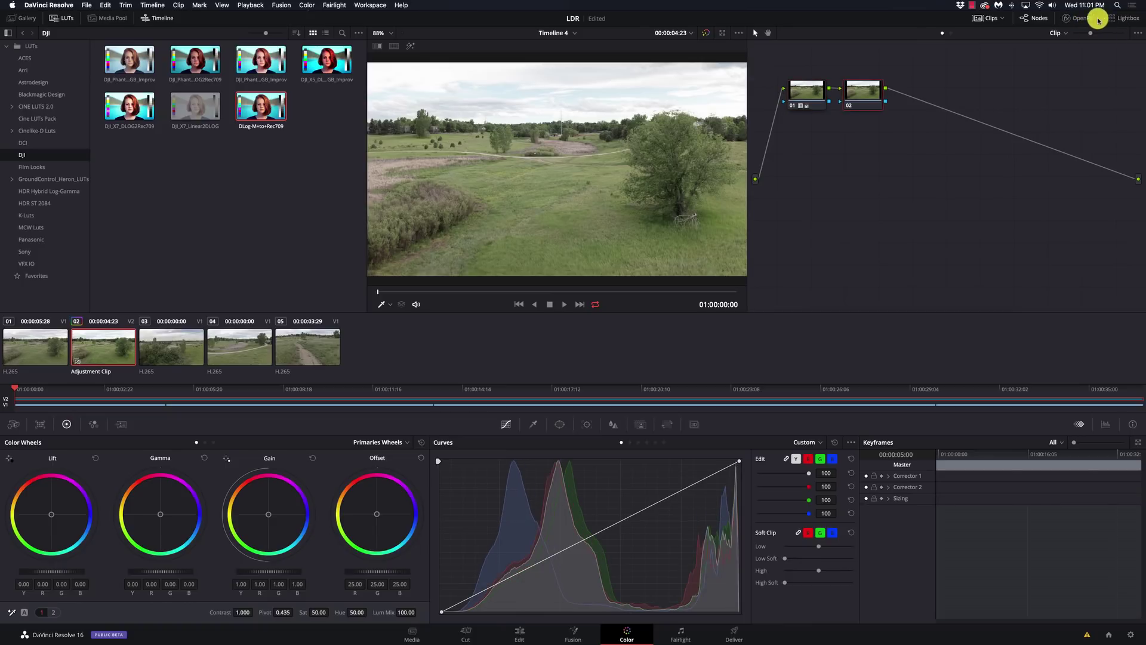
click(1082, 24)
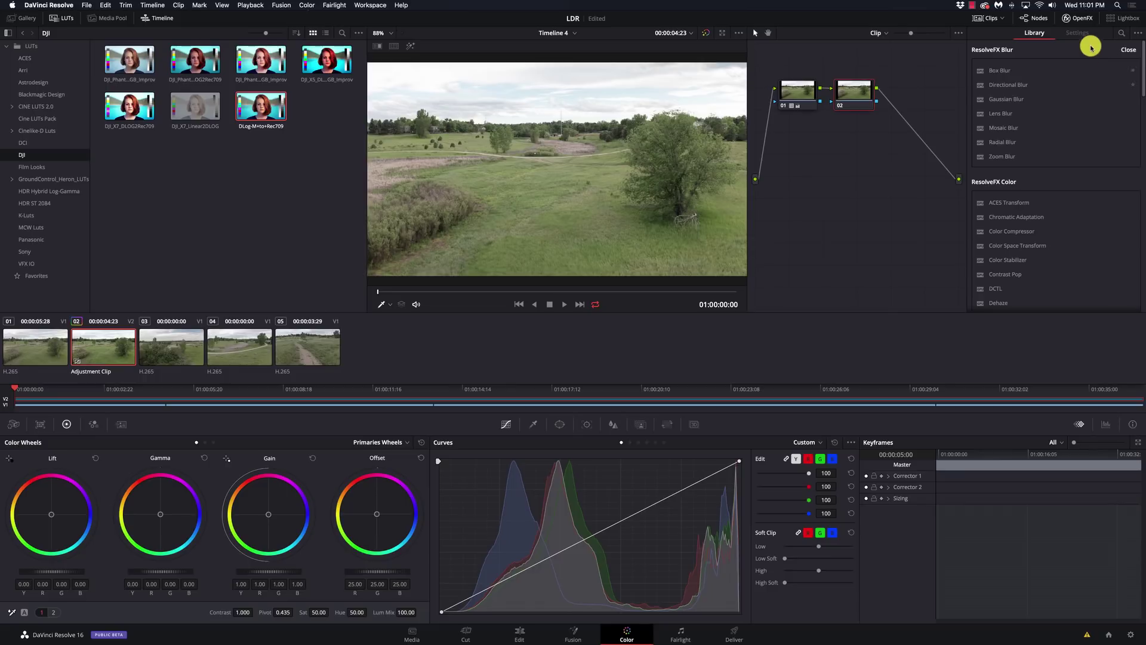
click(1121, 33)
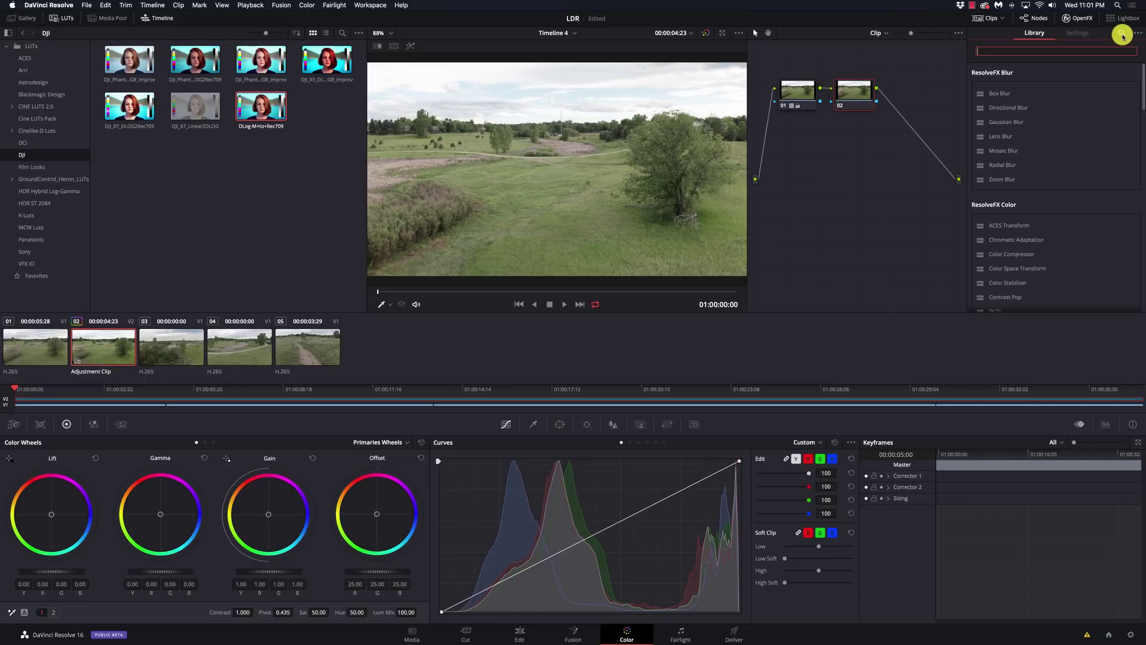
text(len)
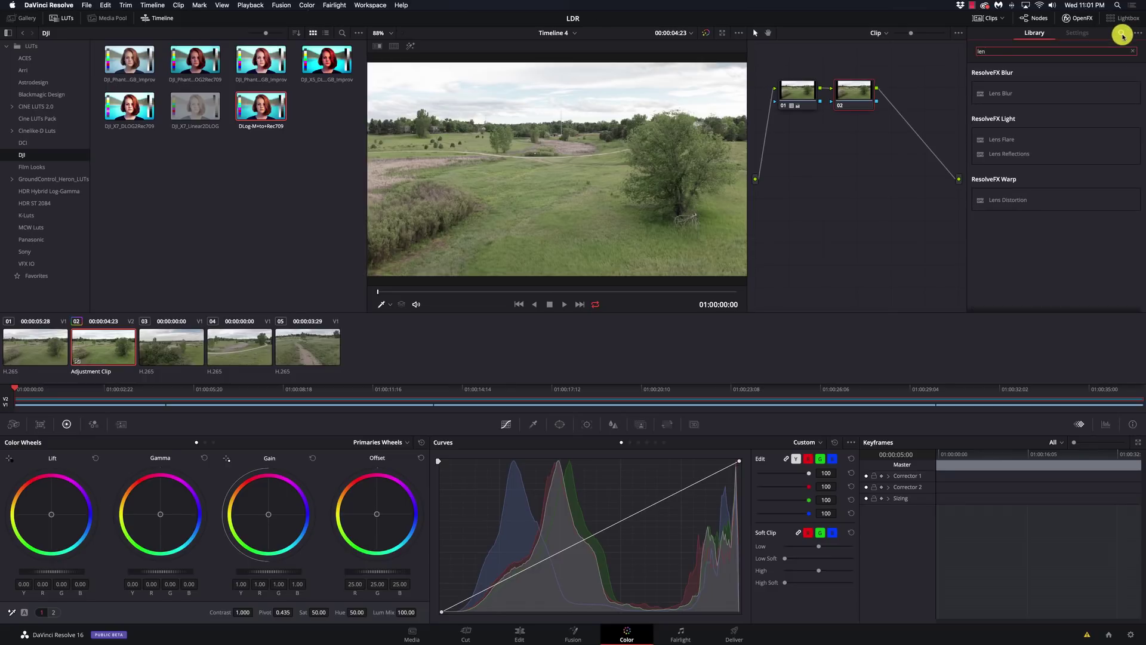
drag(1026, 202, 858, 96)
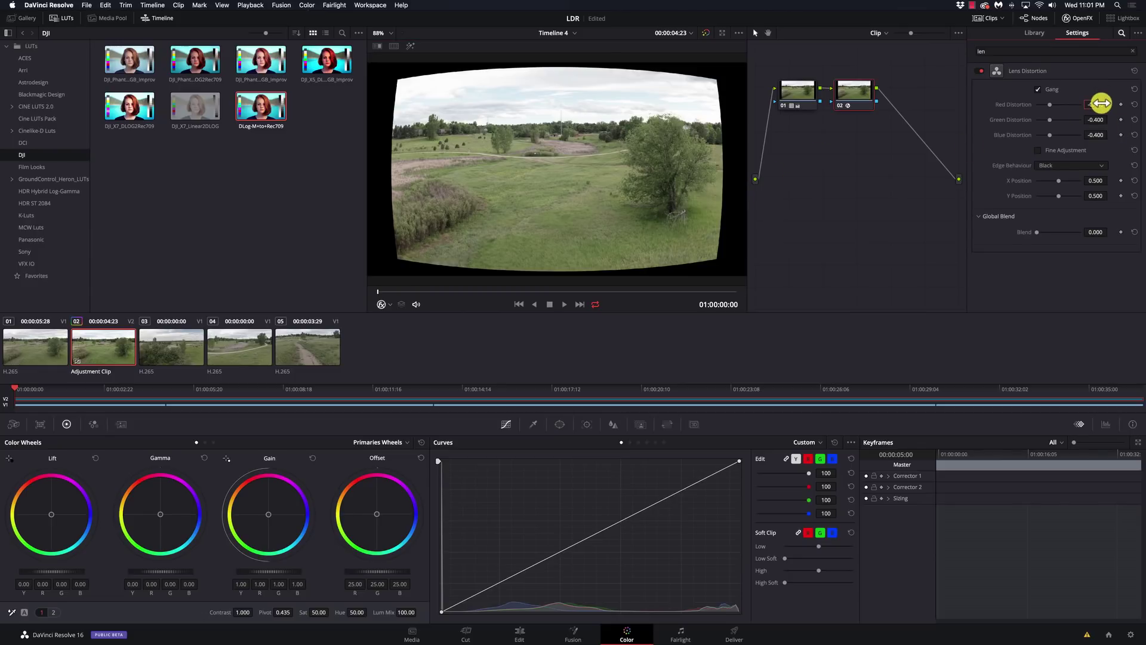
Set the Lens Distortion amount to 0.180, then toggle the node off and on to compare.
drag(1101, 104, 1101, 103)
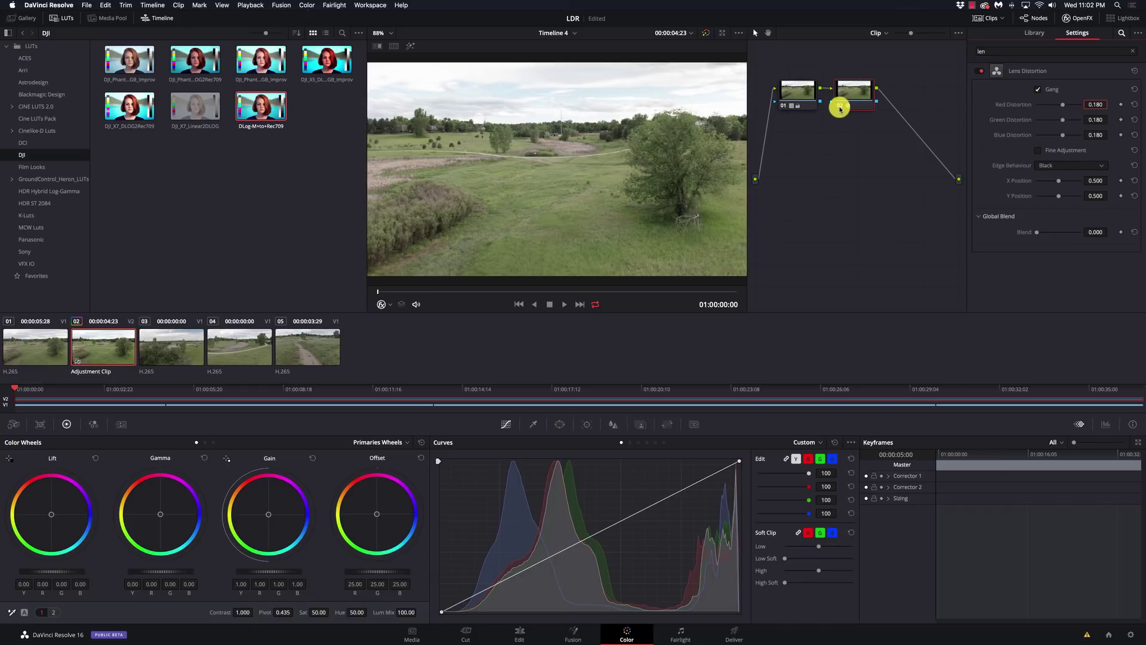
click(838, 106)
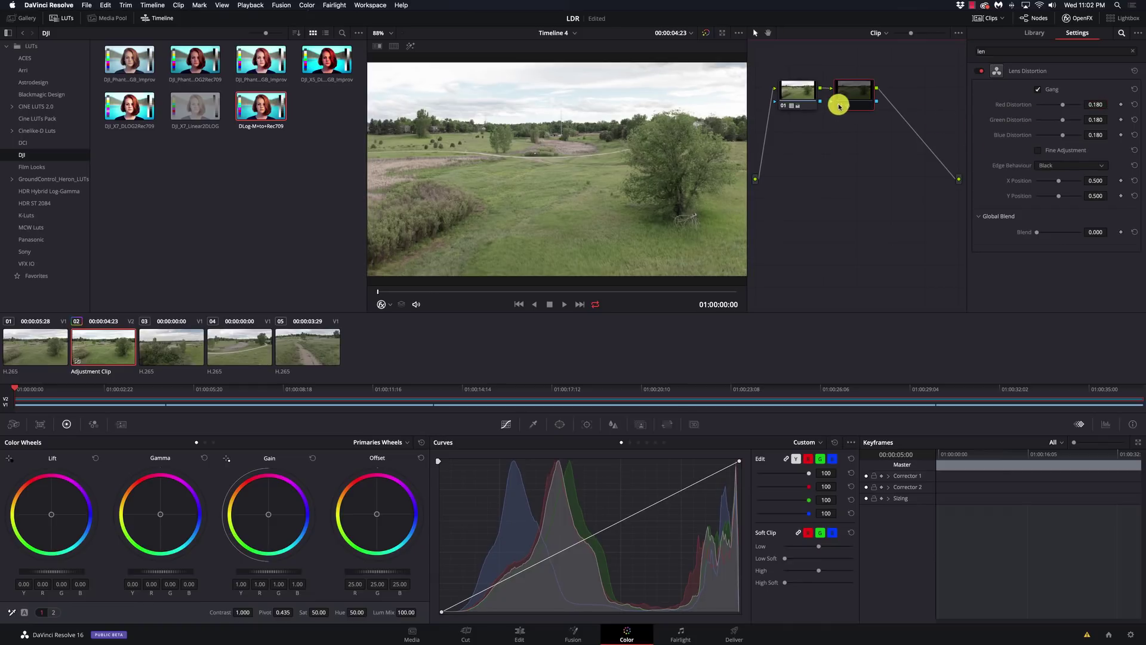
key(ctrl+d)
key(ctrl+d)
key(ctrl+d)
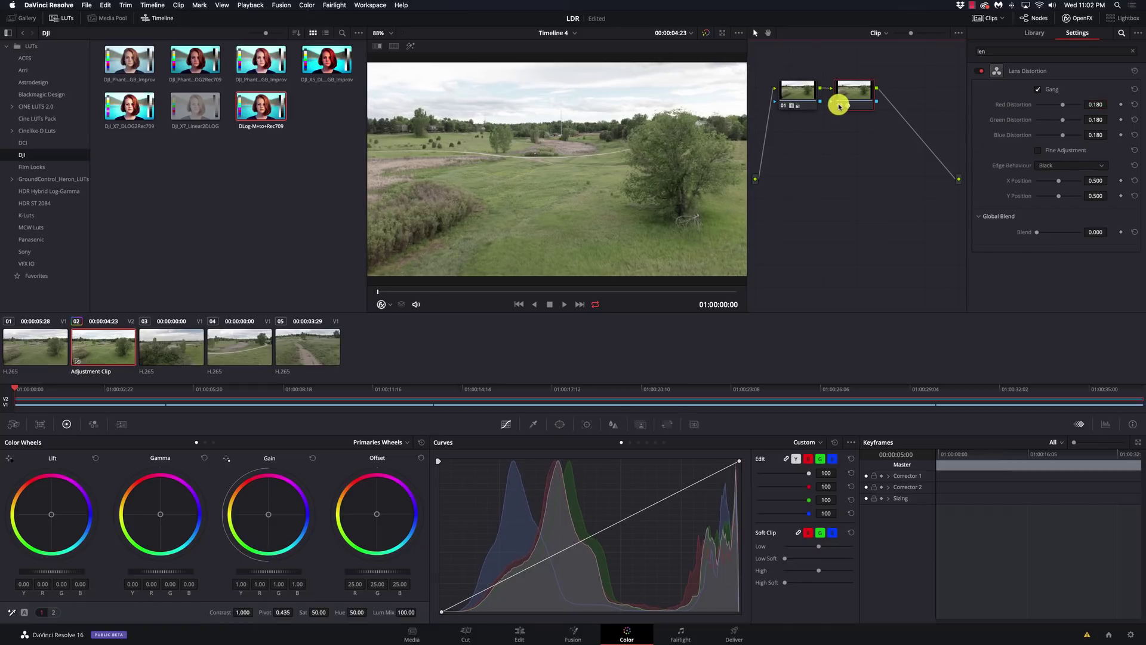
key(ctrl+d)
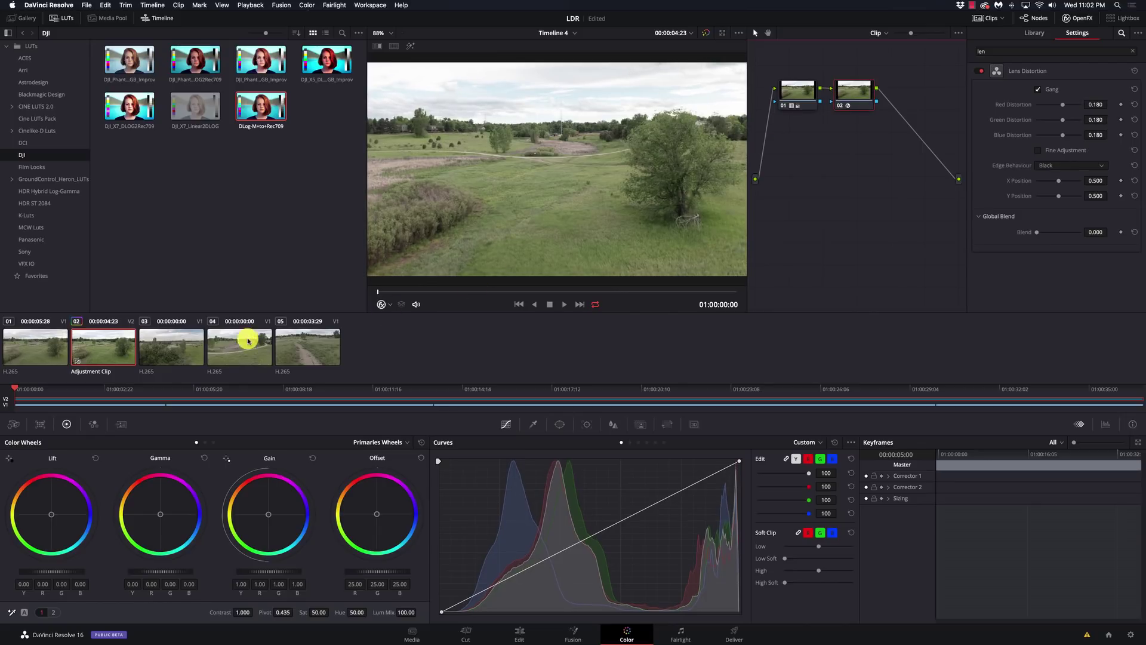
Select clip 03 in the Color page thumbnail strip and look over its footage.
click(170, 354)
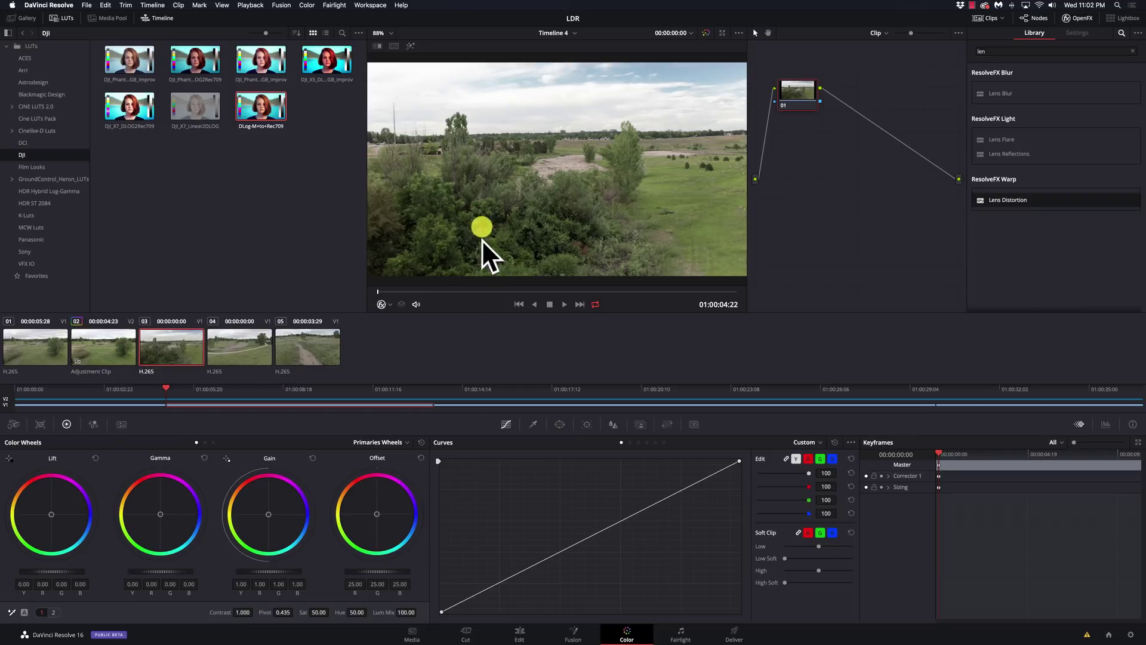
scroll(525, 218, up, 2)
scroll(471, 235, down, 2)
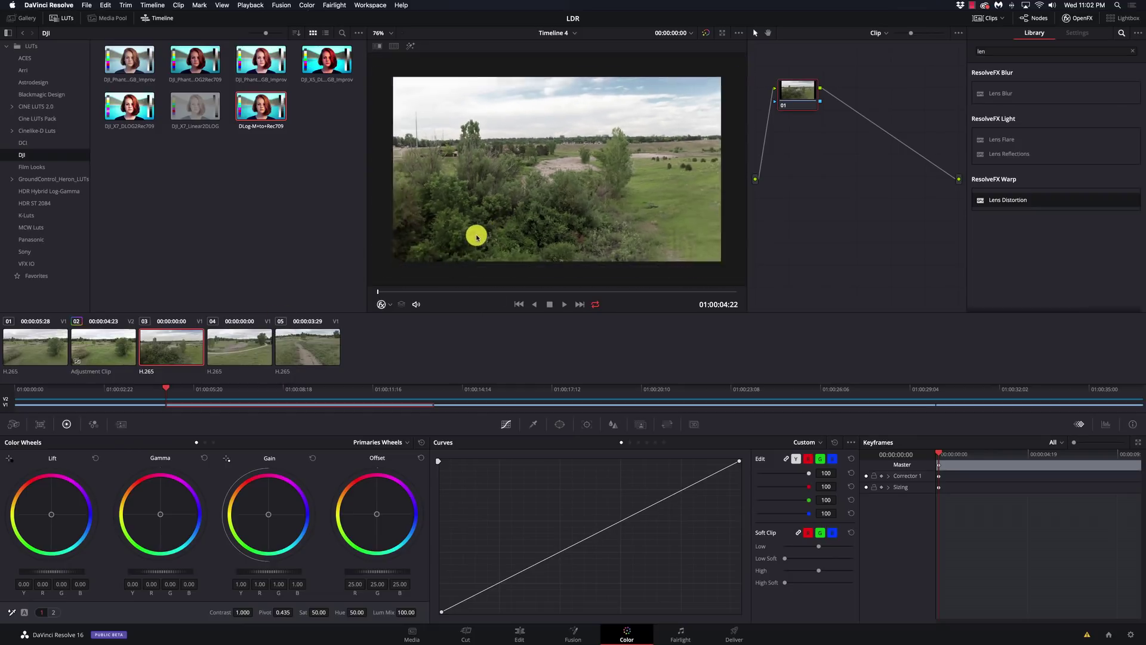
scroll(475, 235, up, 3)
scroll(476, 237, down, 3)
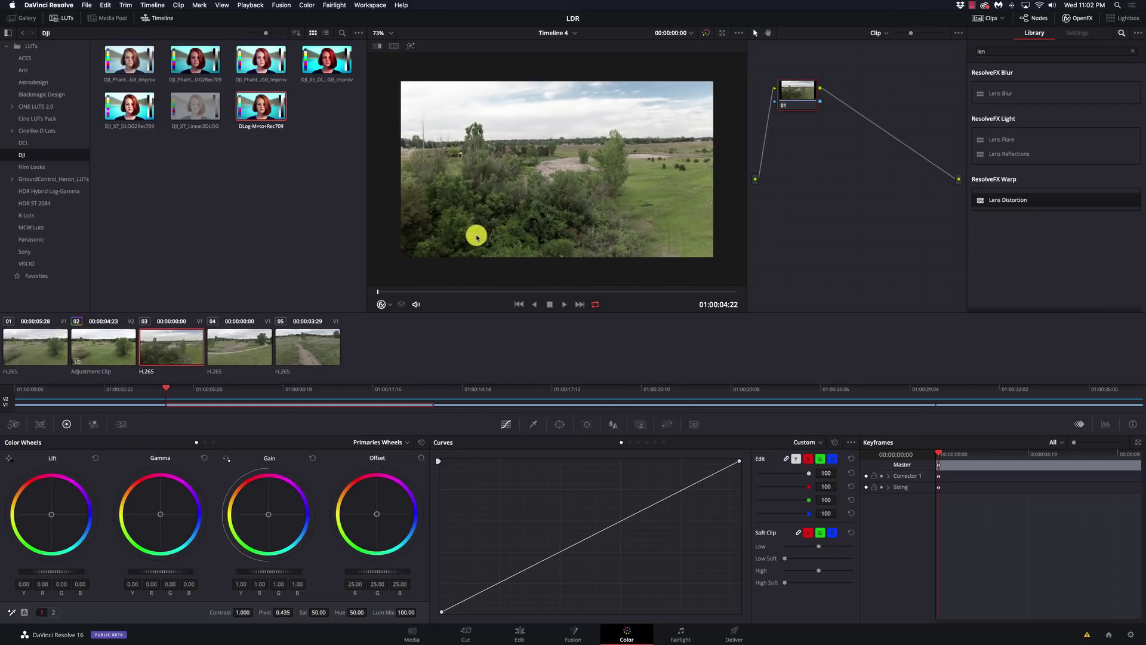